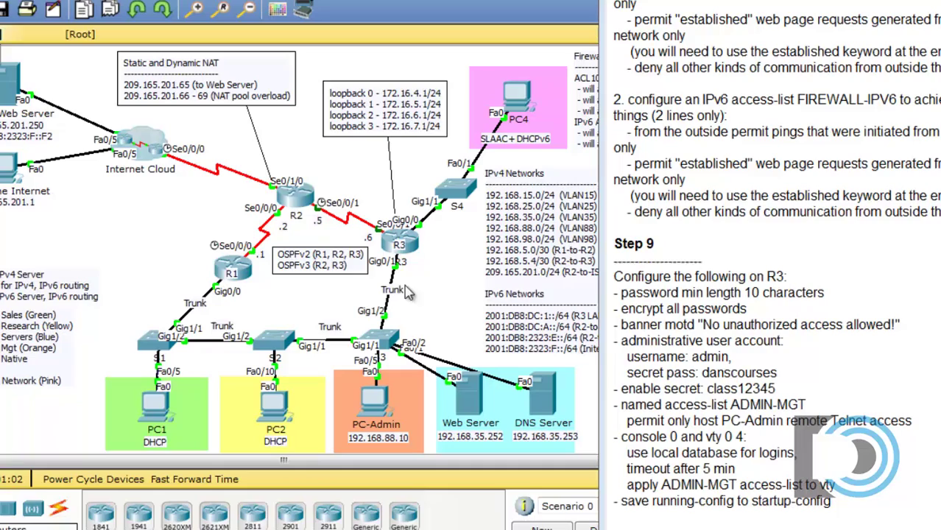
Step: Open R3's CLI console, move it aside and widen it
click(417, 241)
drag(503, 84, 201, 73)
drag(532, 192, 712, 197)
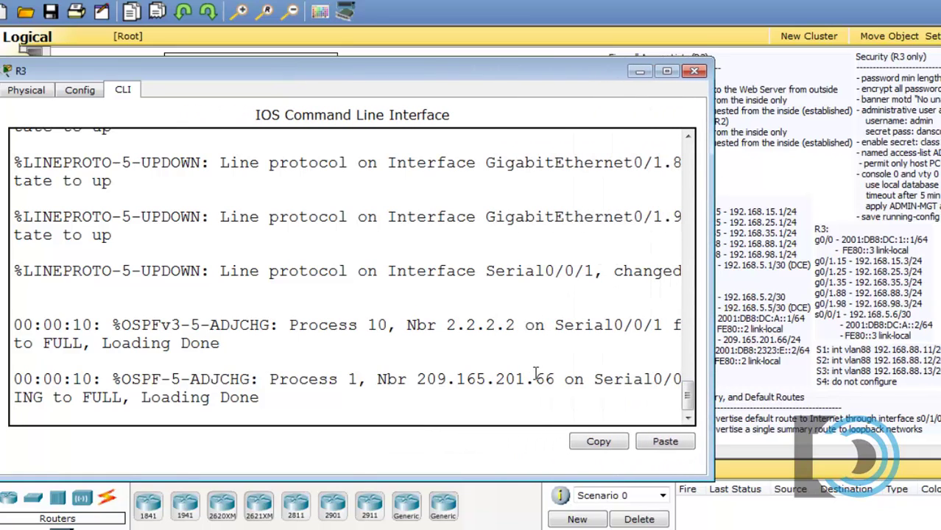
Step: Bring R3 into global configuration mode with en and conf t, then show the instructions
key(Return)
text(en)
key(Return)
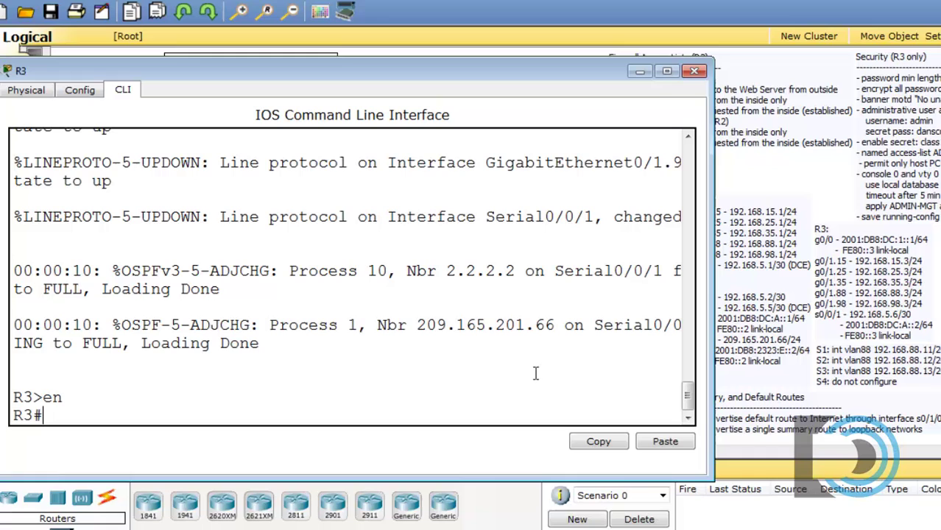
text(con ft)
key(Return)
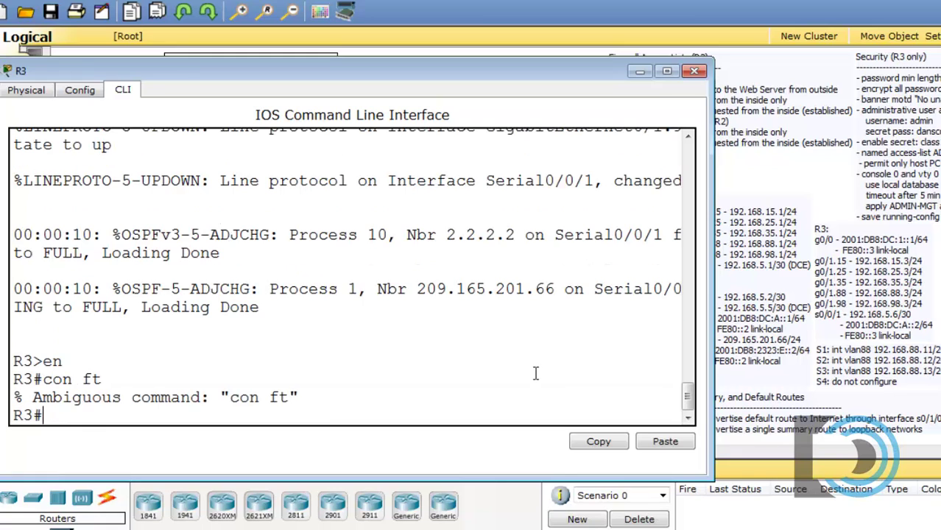
text(conf t)
key(Return)
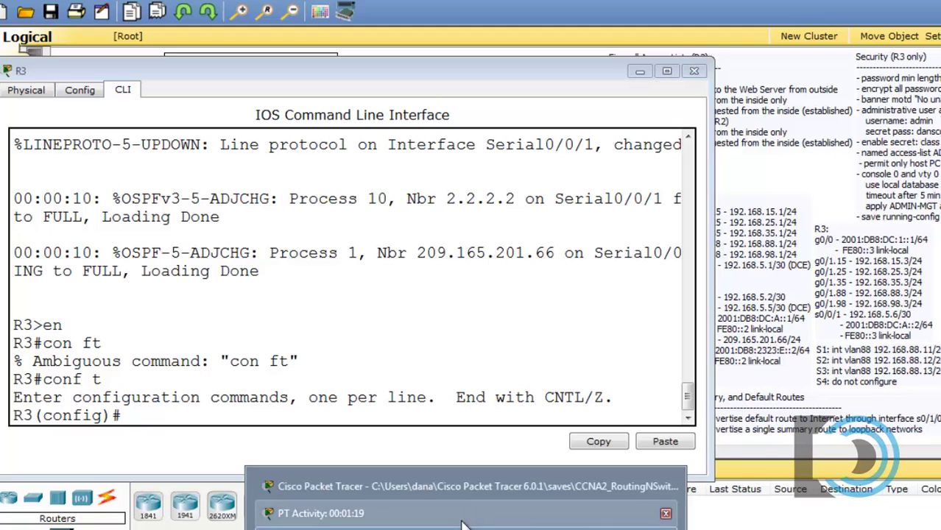
click(462, 525)
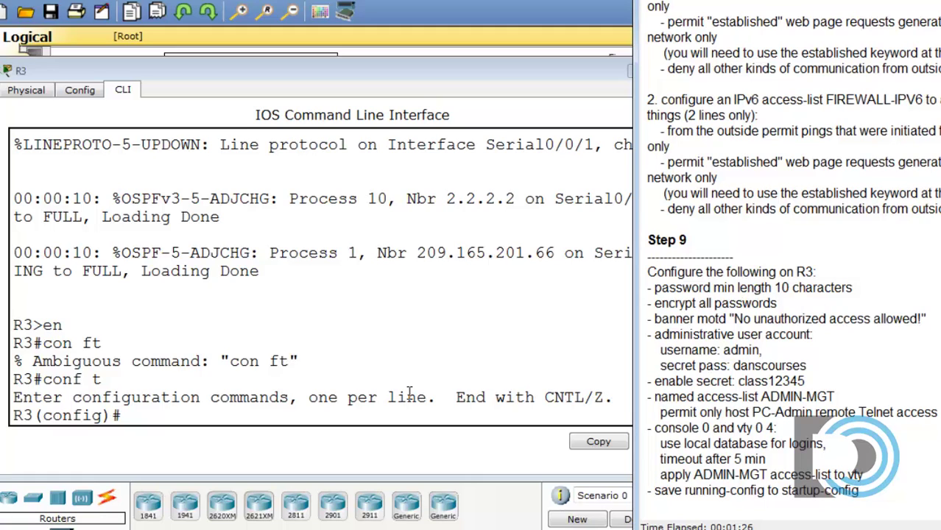
Step: Set R3's minimum password length to 10 characters with security passwords min-length 10
click(209, 417)
text(securi)
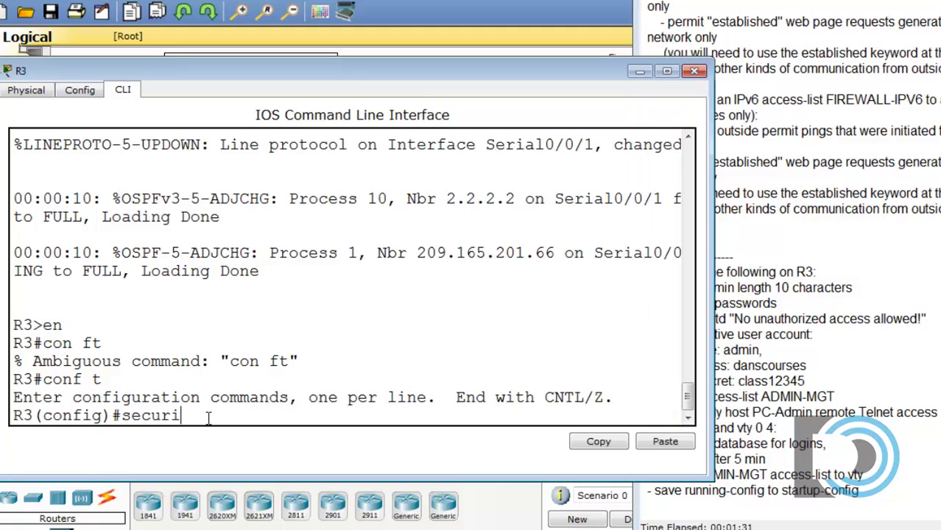
text(ty pass)
key(Tab)
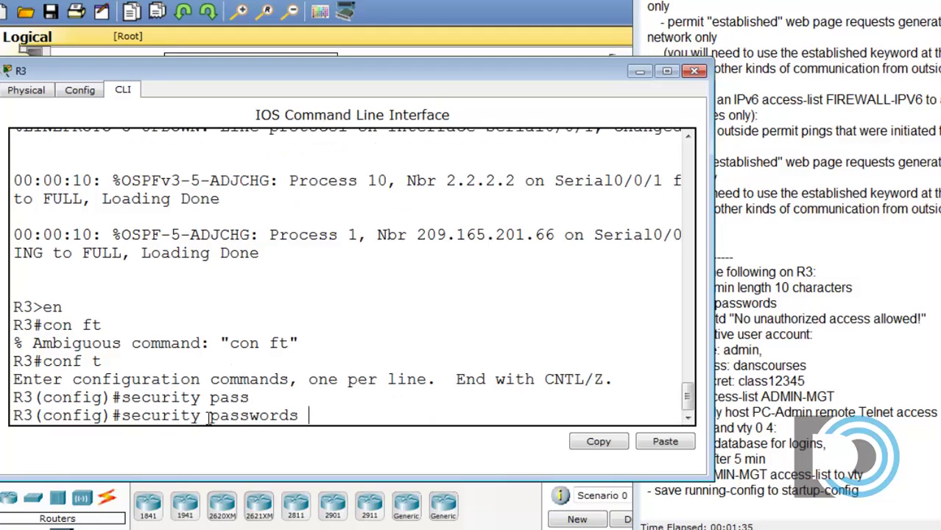
text(min)
key(Tab)
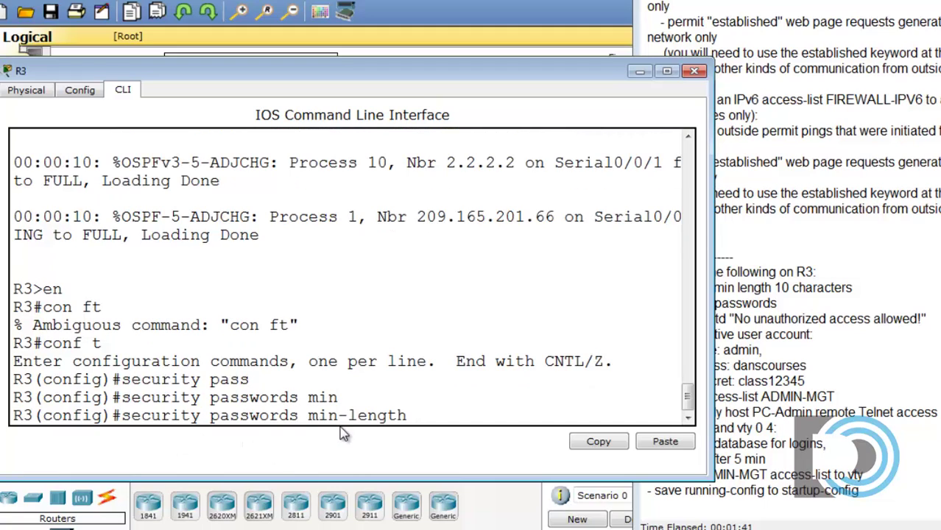
text(10)
key(Return)
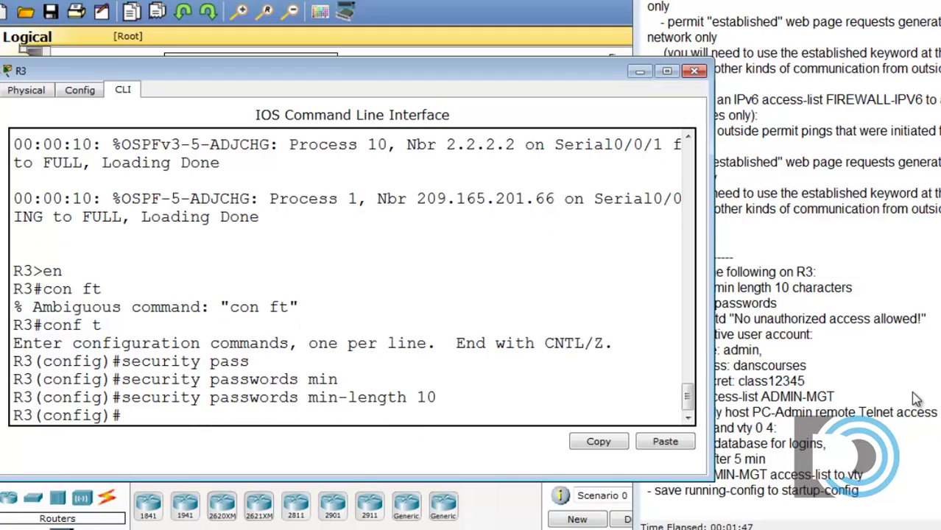
Step: Enable service password-encryption on R3
click(915, 398)
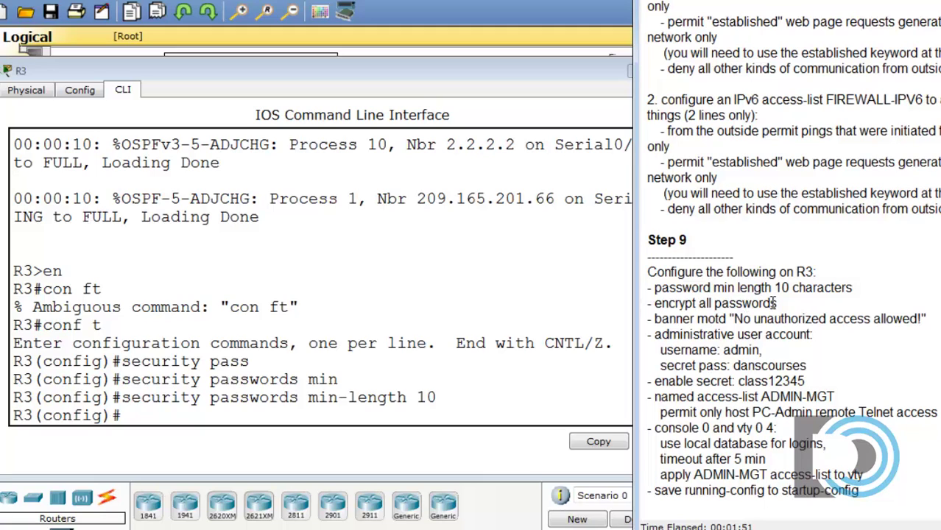
click(249, 420)
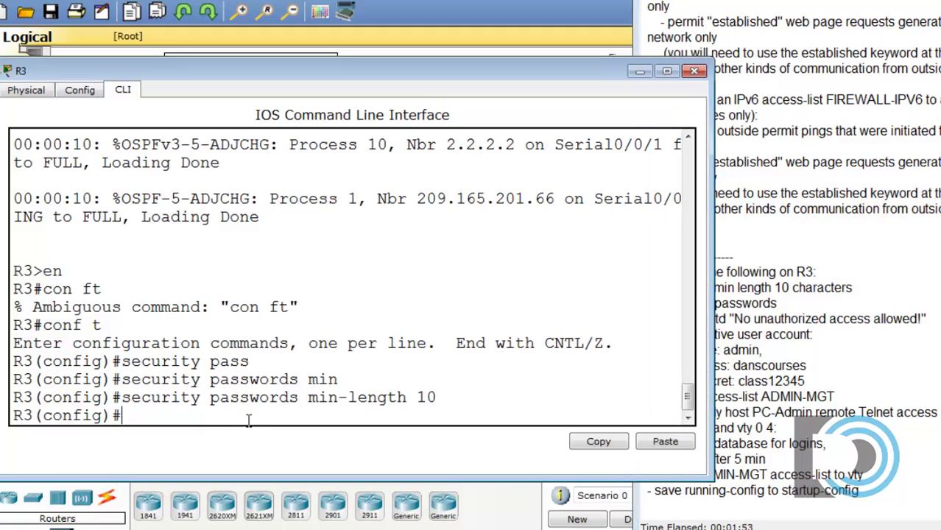
text(service pass)
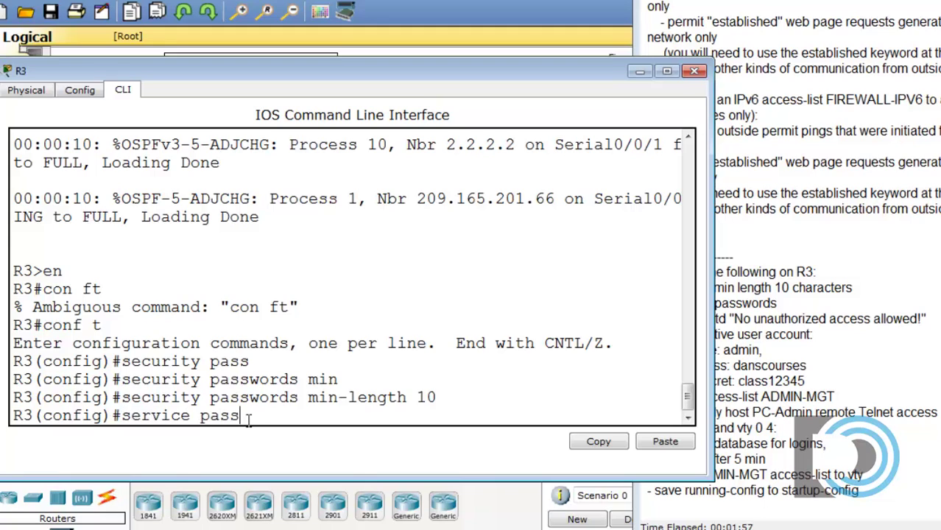
key(Tab)
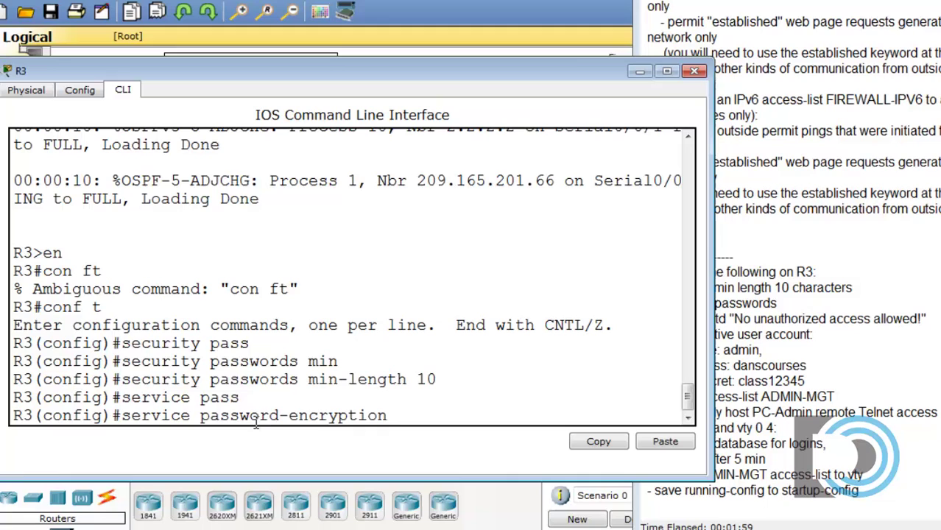
key(Return)
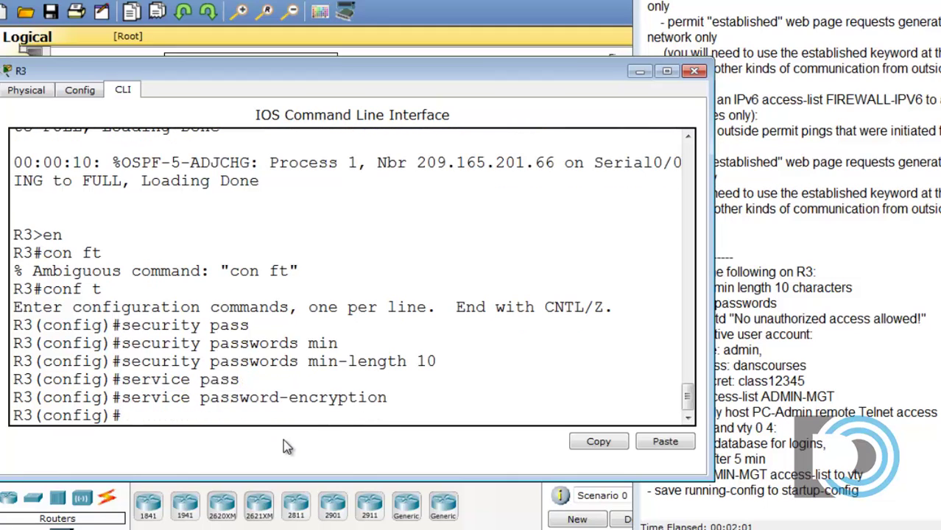
Step: Configure banner motd "No unauthorized access allowed!" on R3
click(905, 360)
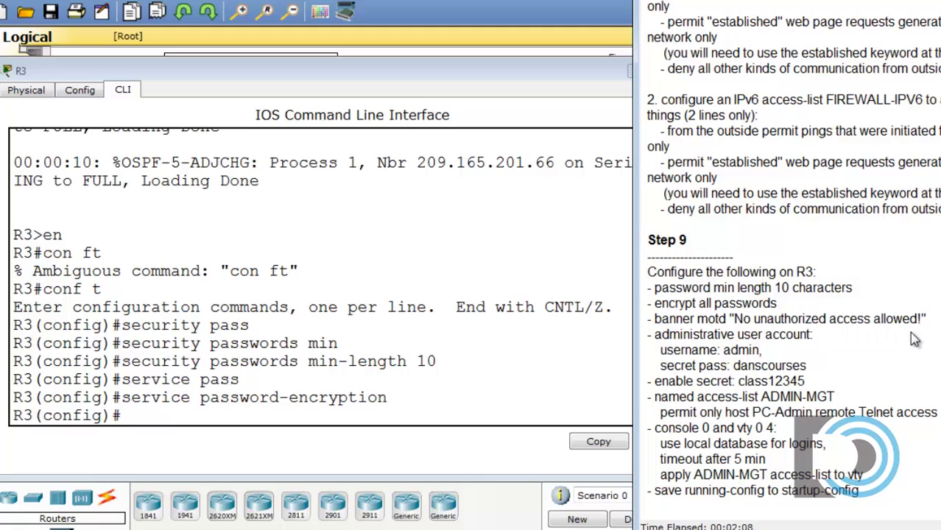
click(242, 416)
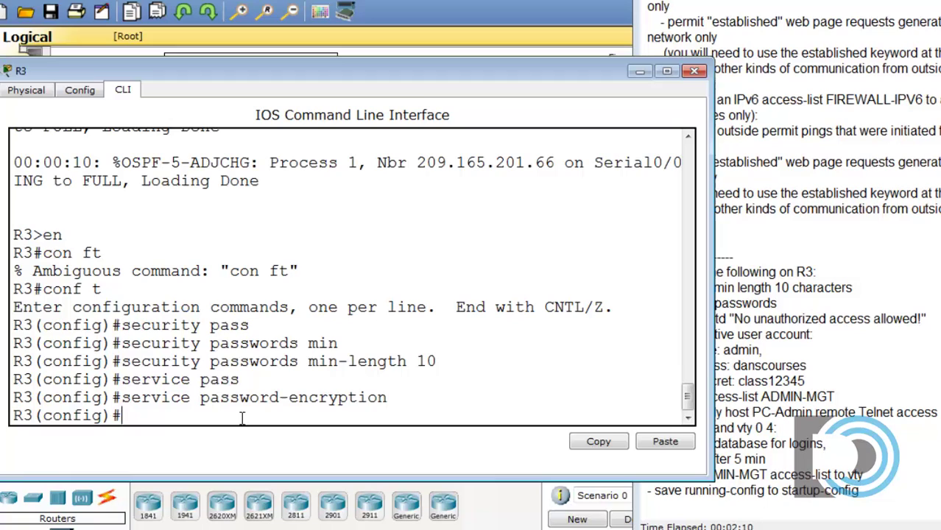
text(banner m)
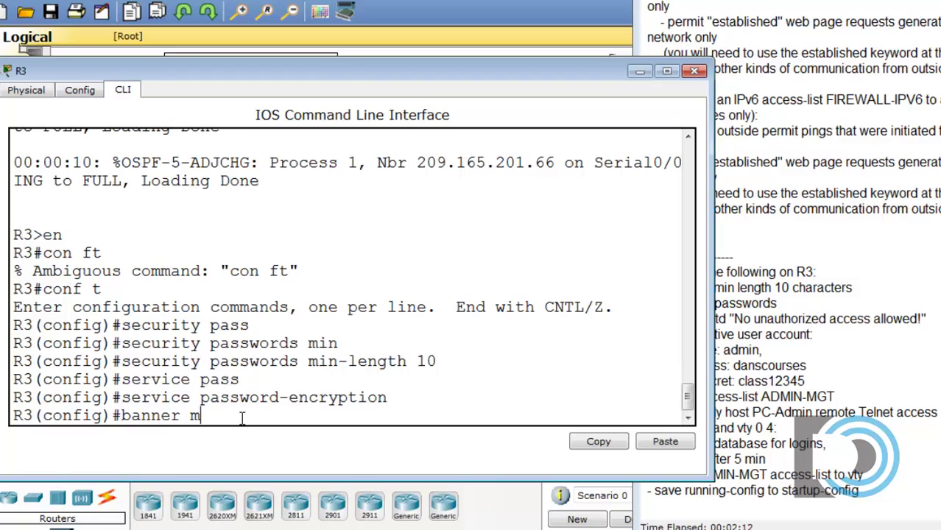
text(otd "No unauthori)
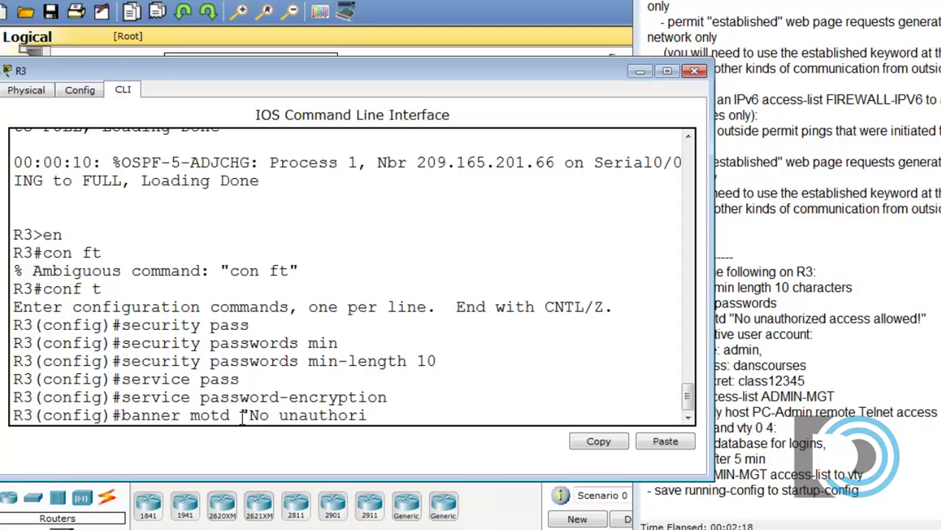
text(zed access)
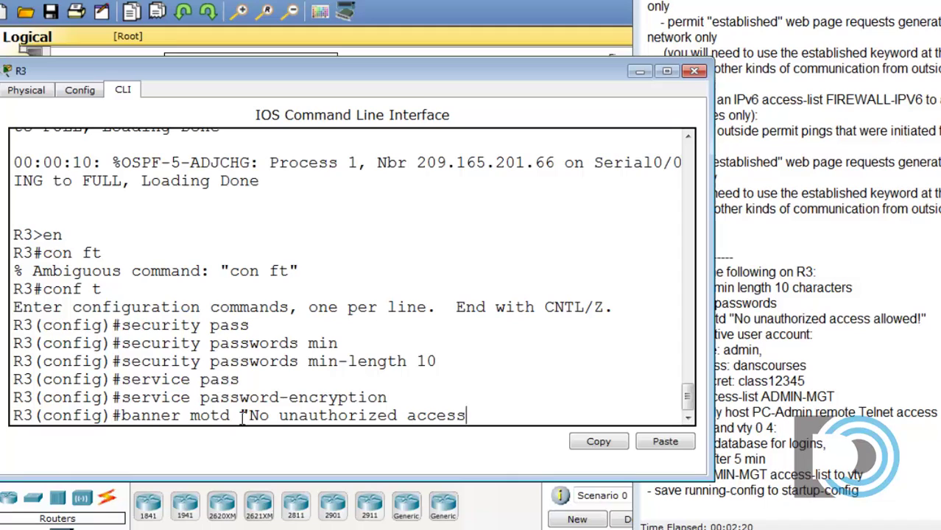
text( allowed)
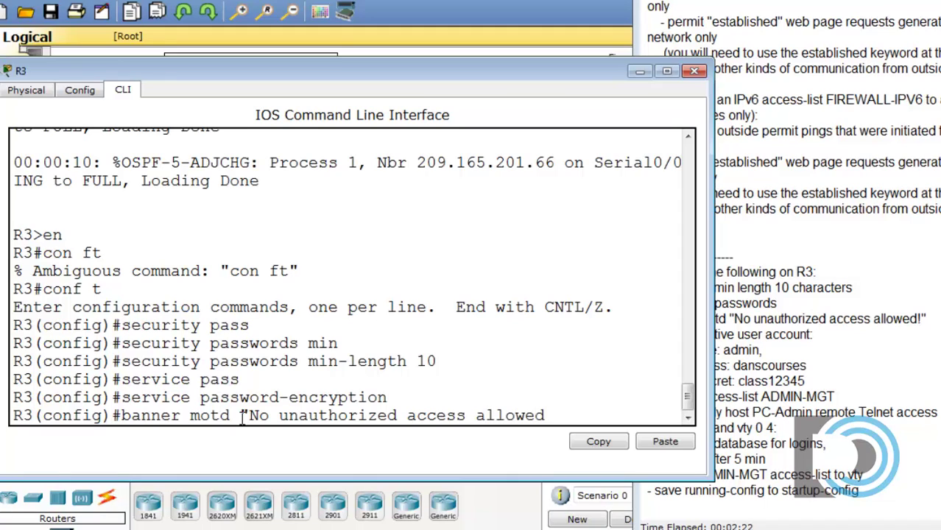
text(!")
key(Return)
click(895, 388)
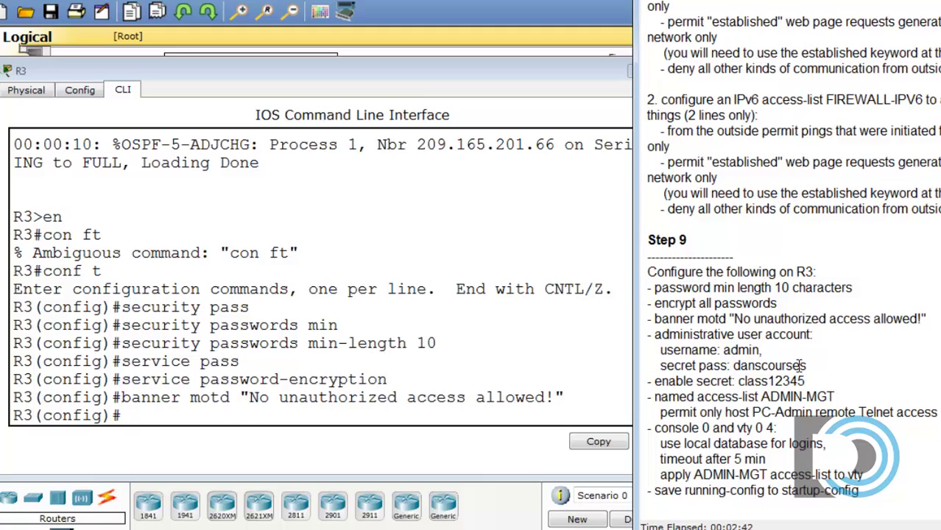
Step: Create local user admin on R3 with a secret password
click(235, 412)
text(userna)
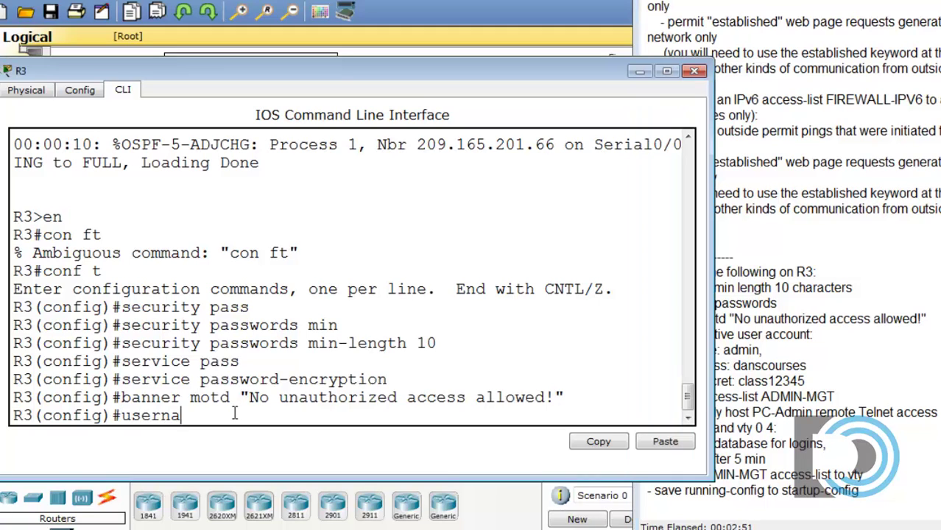
text(me admin secret)
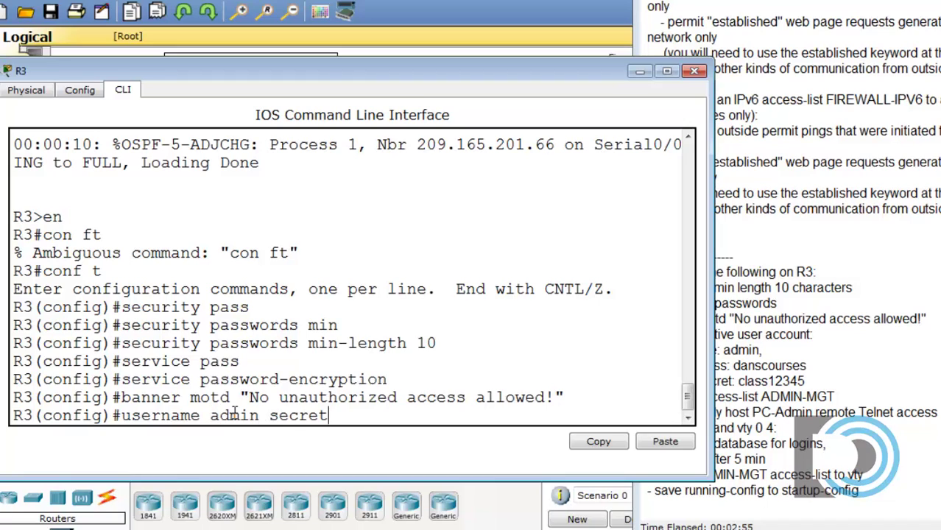
text( danscourses)
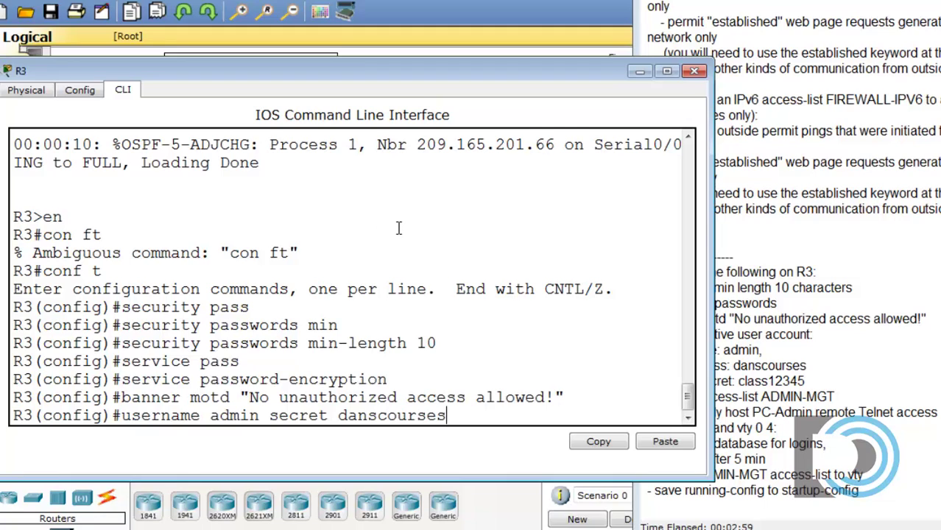
key(Return)
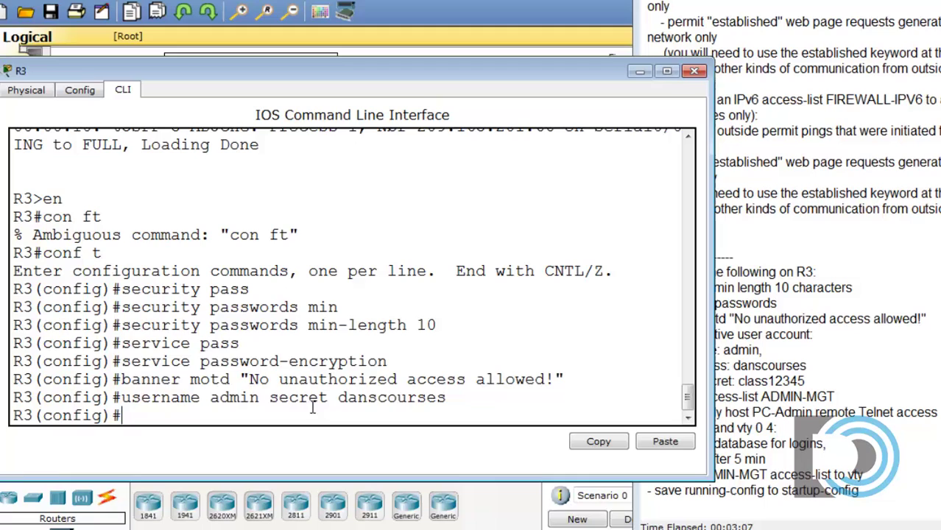
click(887, 347)
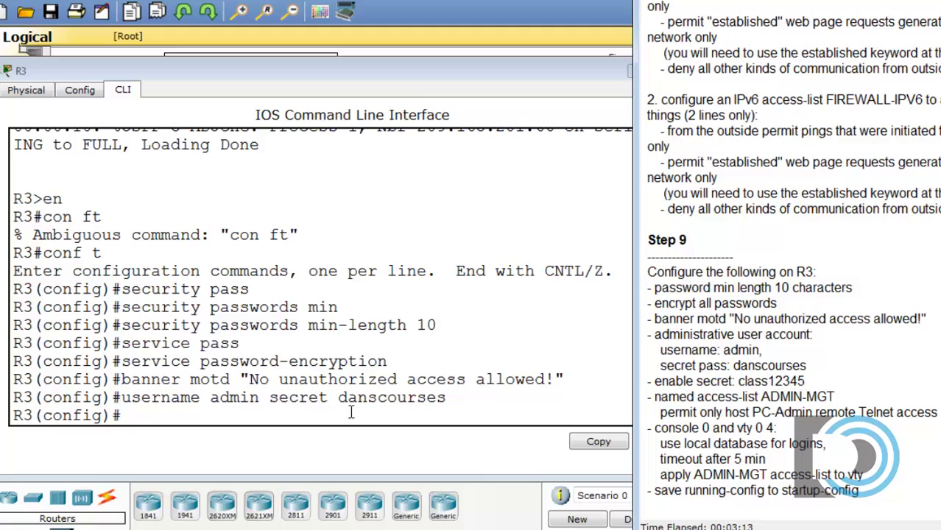
Step: Set R3's enable secret to the task's required password
click(311, 414)
text(enable)
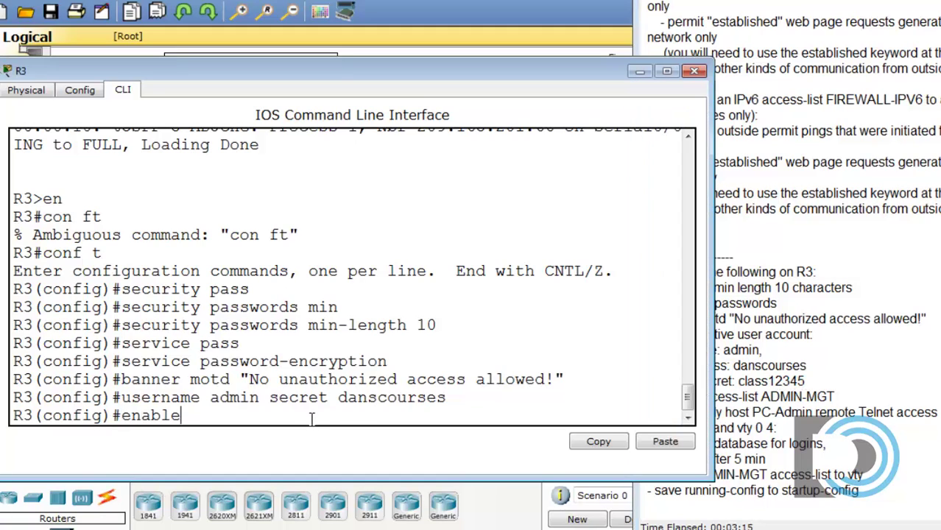
text( secret )
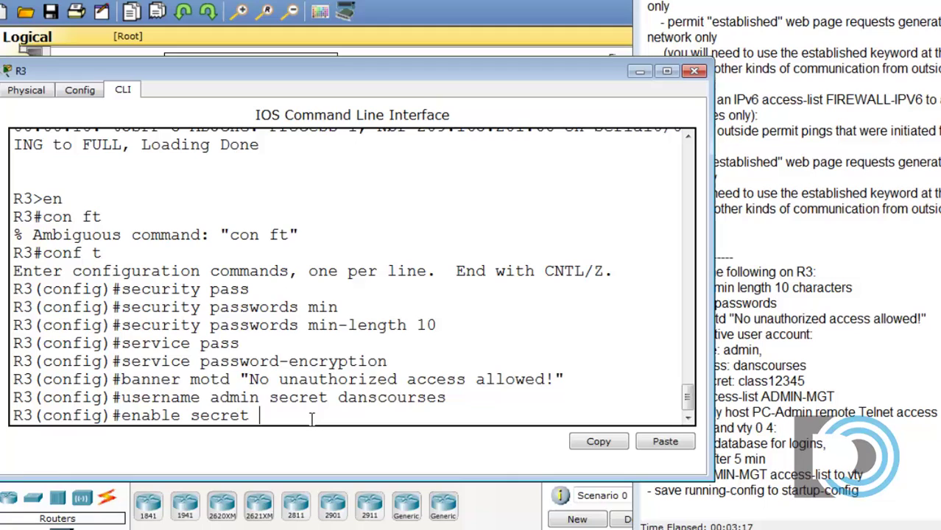
text(class12345)
key(Return)
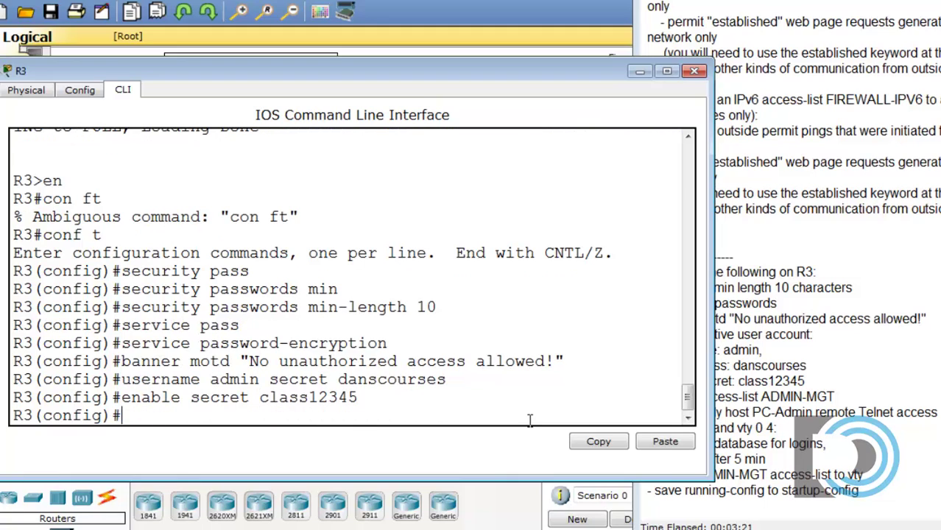
click(862, 381)
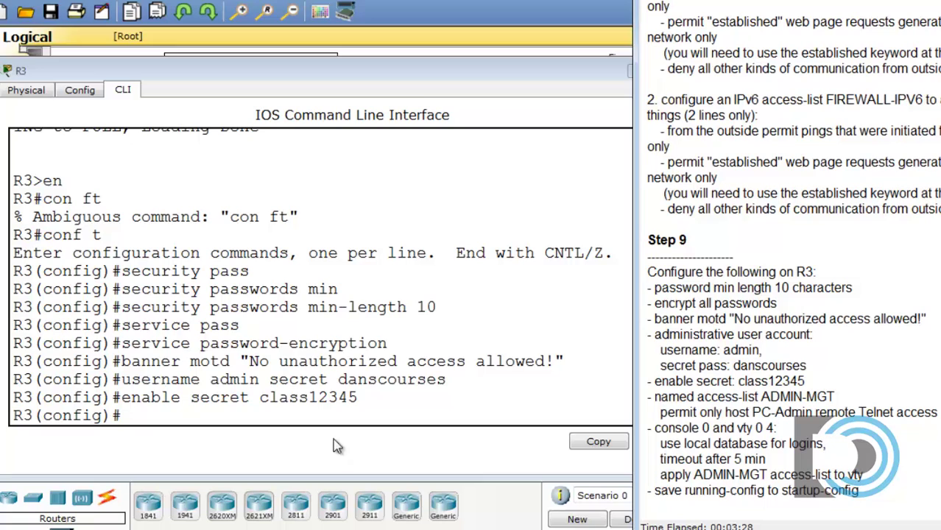
Step: Create the standard named access list ADMIN-MGT on R3
click(163, 458)
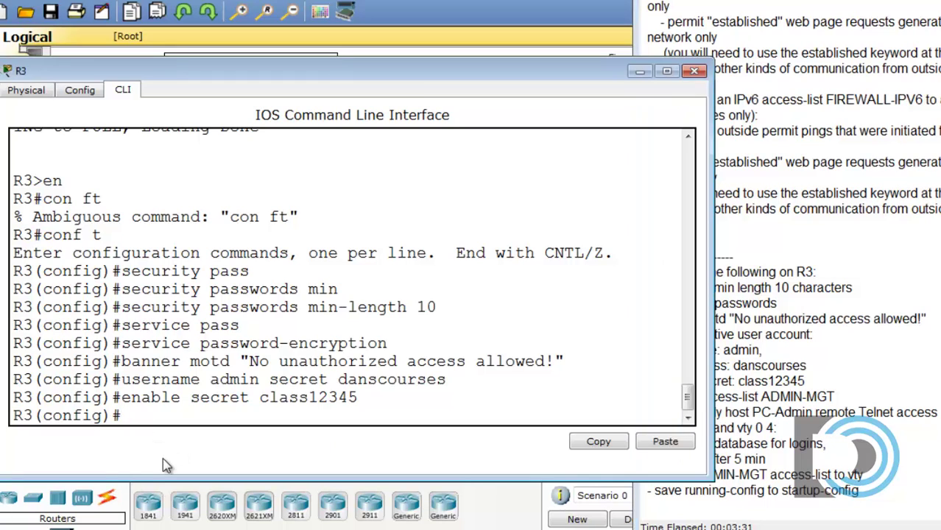
text(ip access-l)
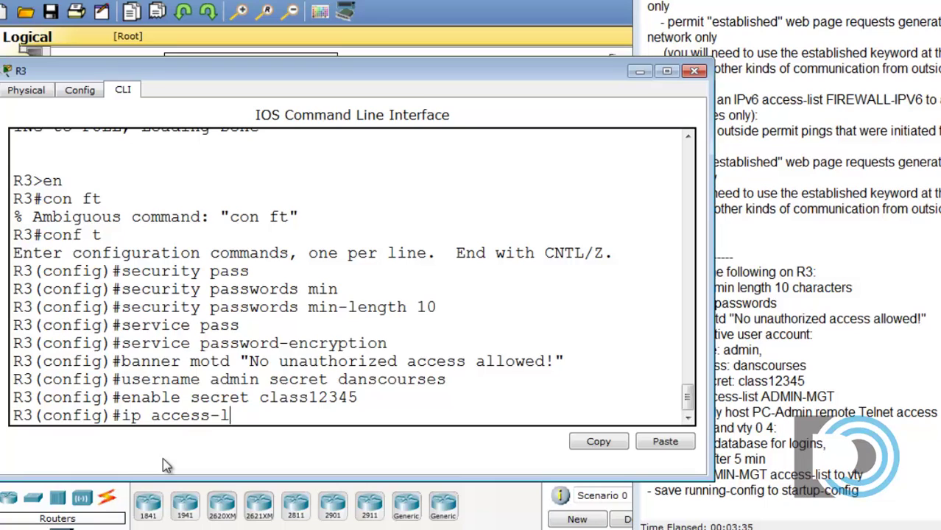
text(ist)
click(814, 327)
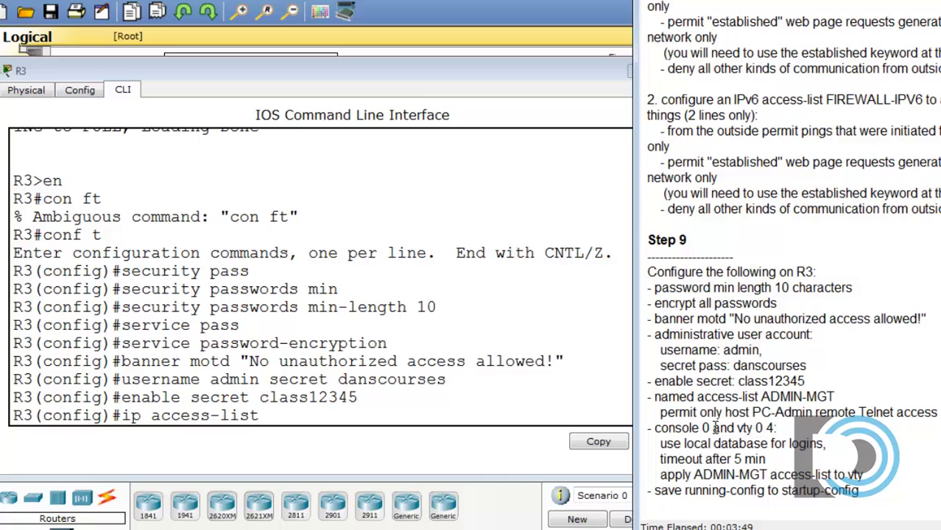
drag(726, 412, 808, 411)
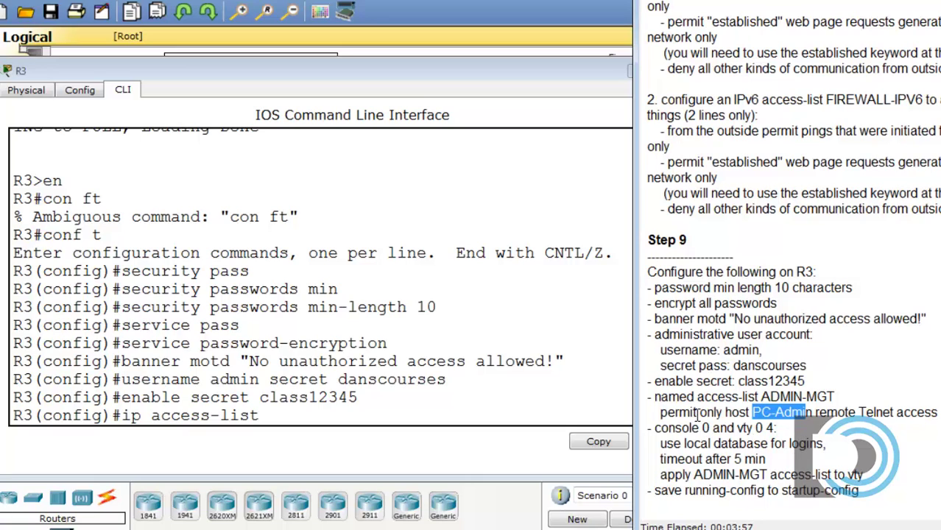
click(780, 425)
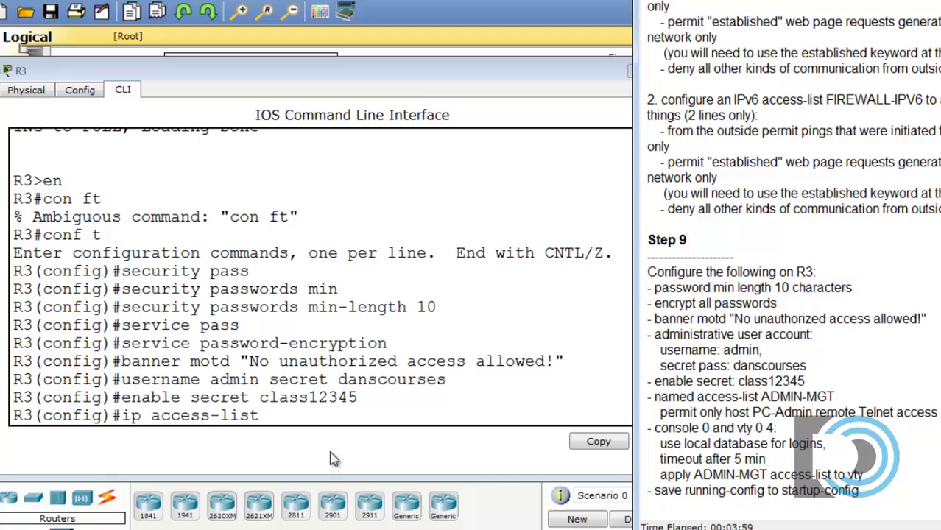
click(280, 418)
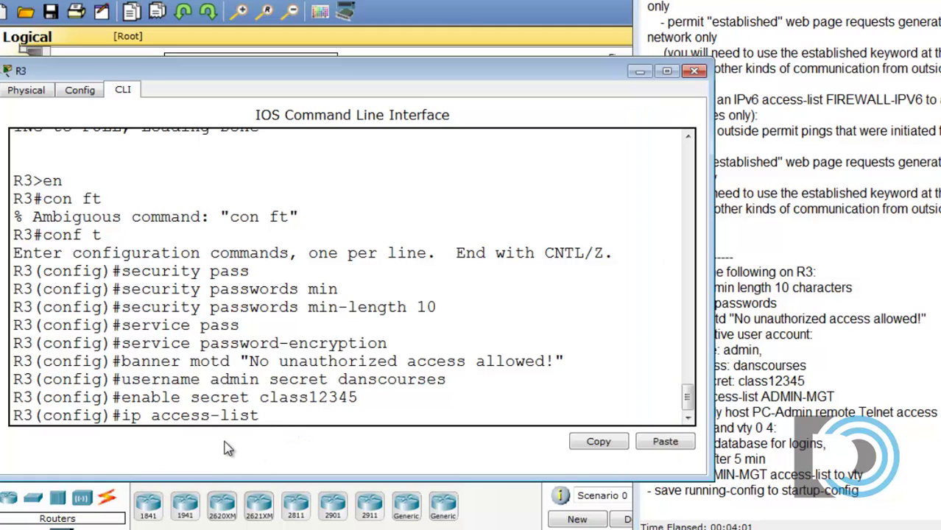
text(standard )
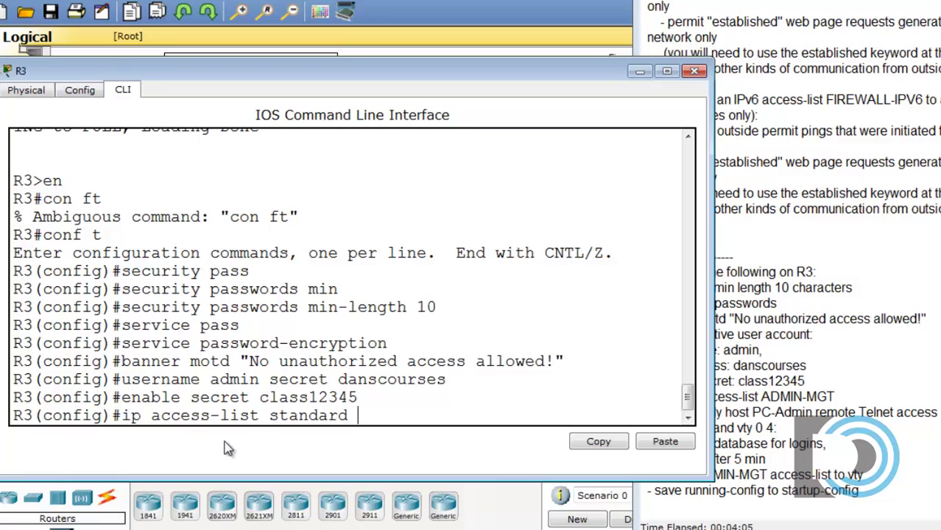
text(ADMIN)
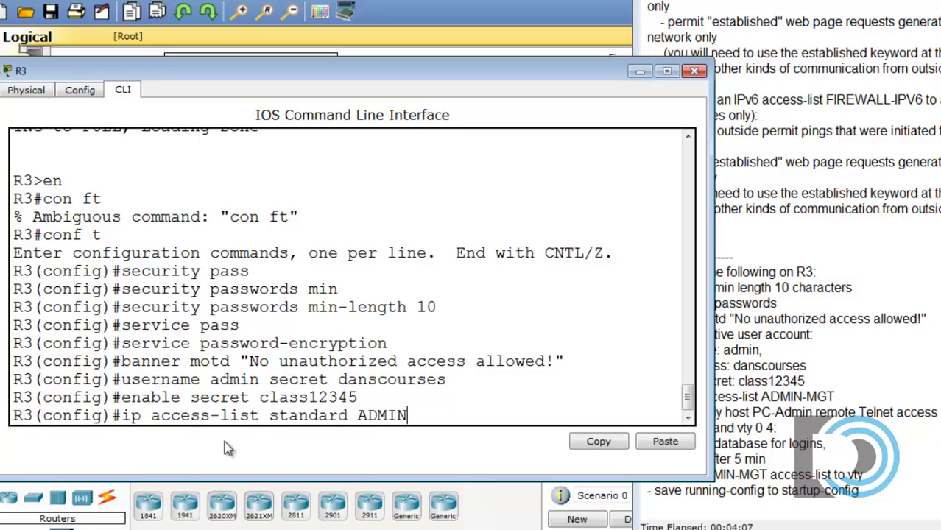
text(-MGT)
key(Return)
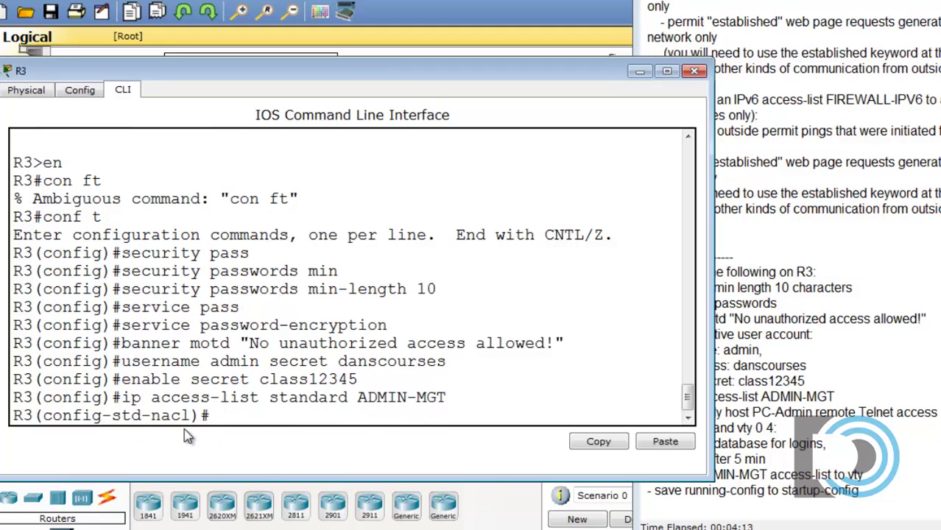
Step: Permit only host 192.168.88.10 in ADMIN-MGT and exit the access-list mode
text(permit host)
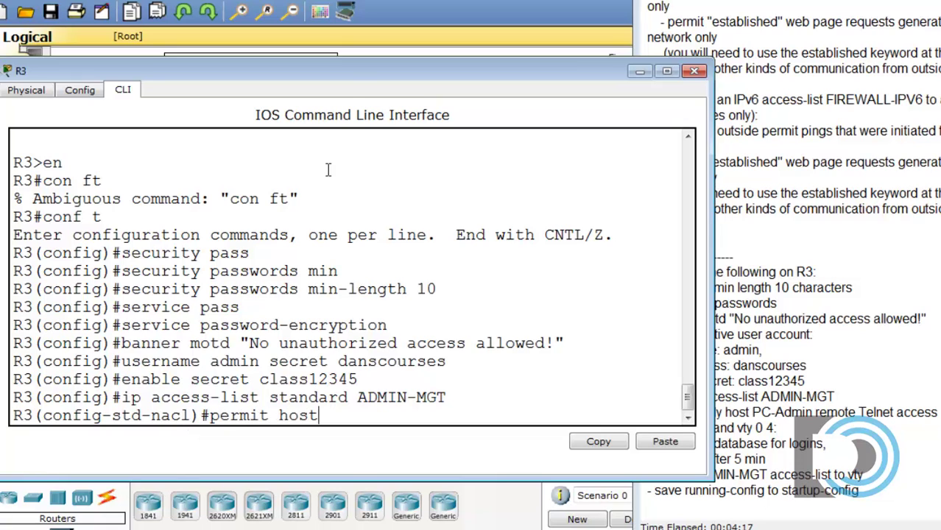
drag(347, 70, 377, 451)
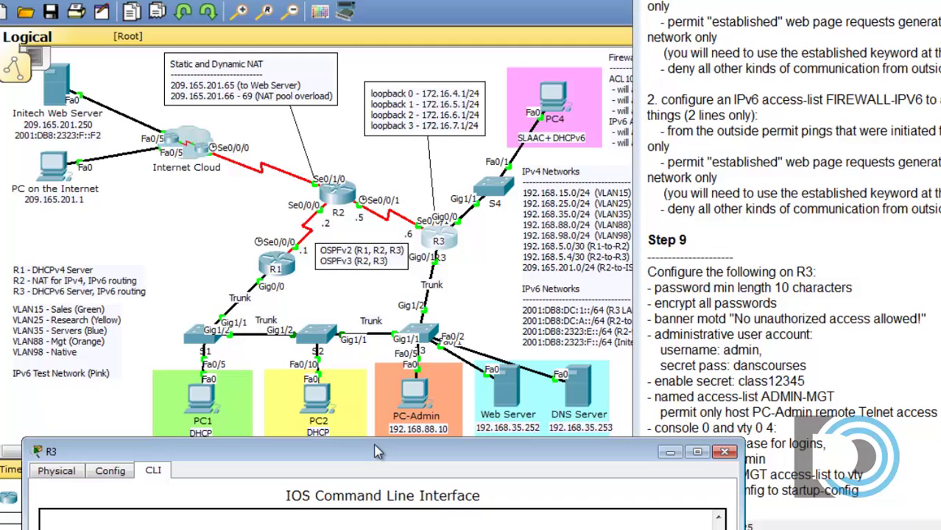
drag(377, 451, 341, 70)
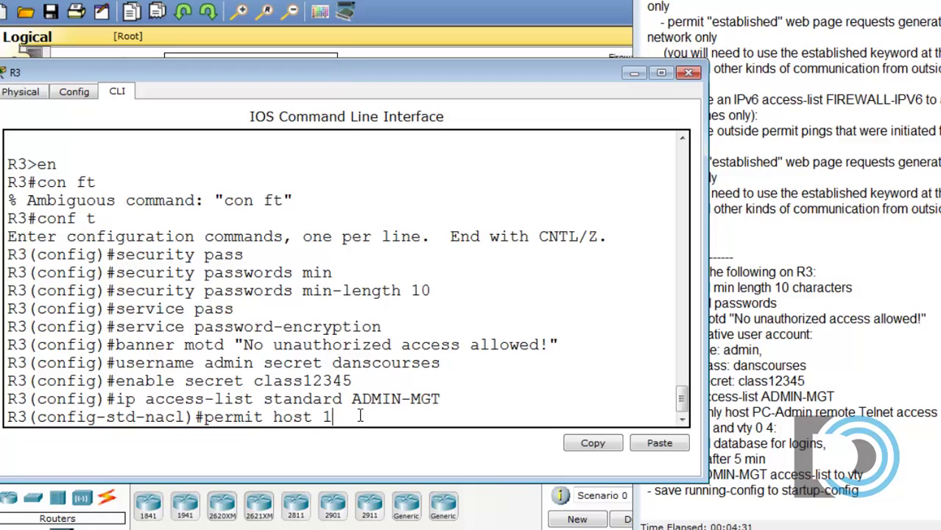
text(92.168.88.10)
key(Return)
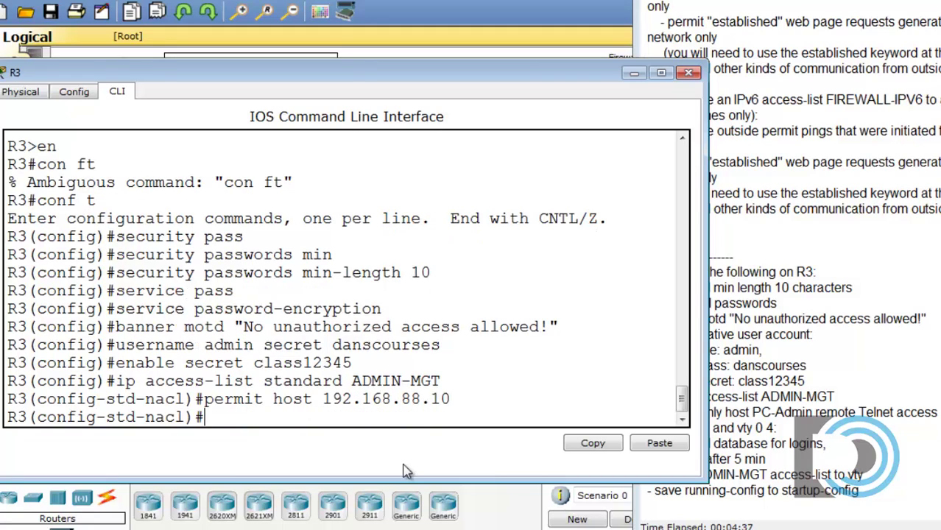
text(exit)
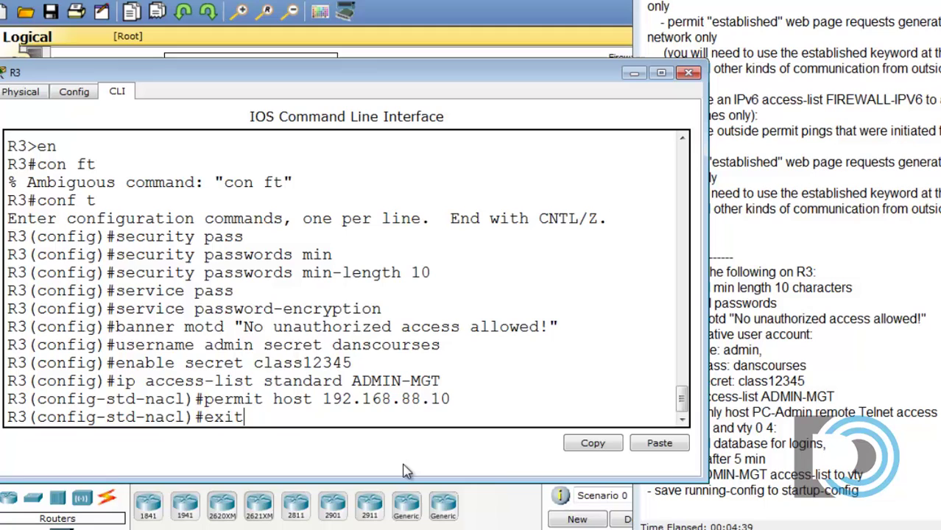
key(Return)
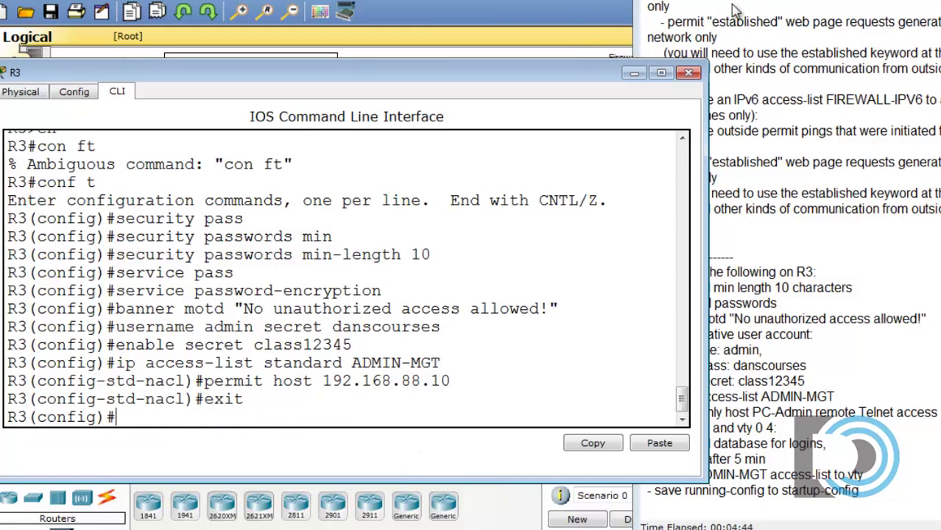
Step: Make R3's line console 0 use login local
click(752, 350)
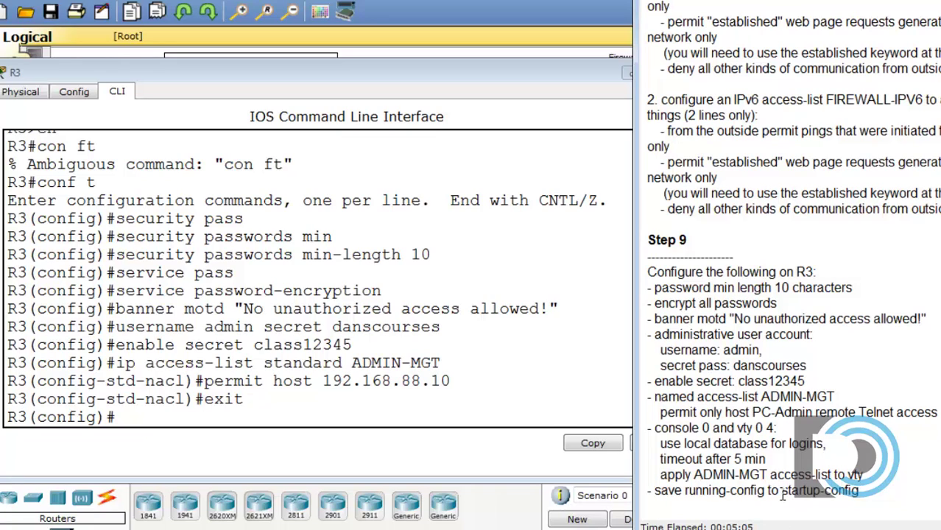
click(187, 426)
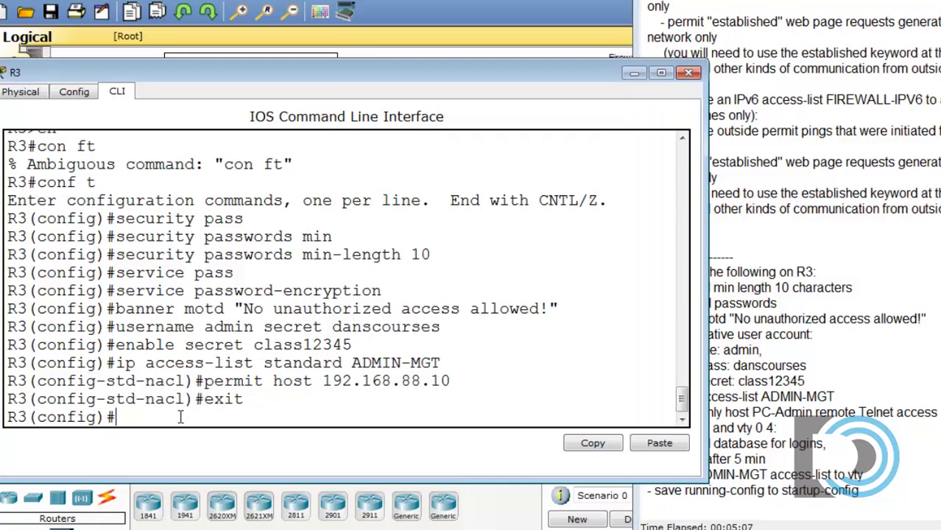
text(line console 0)
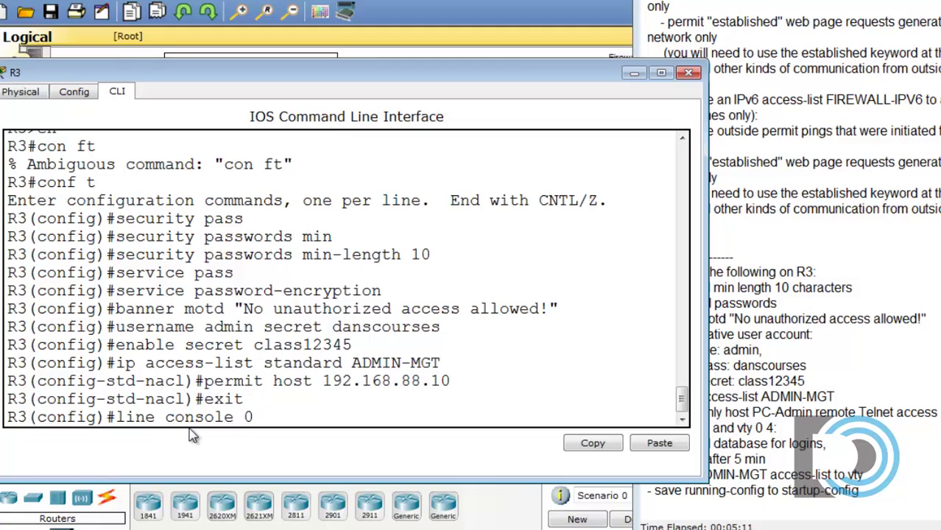
key(Return)
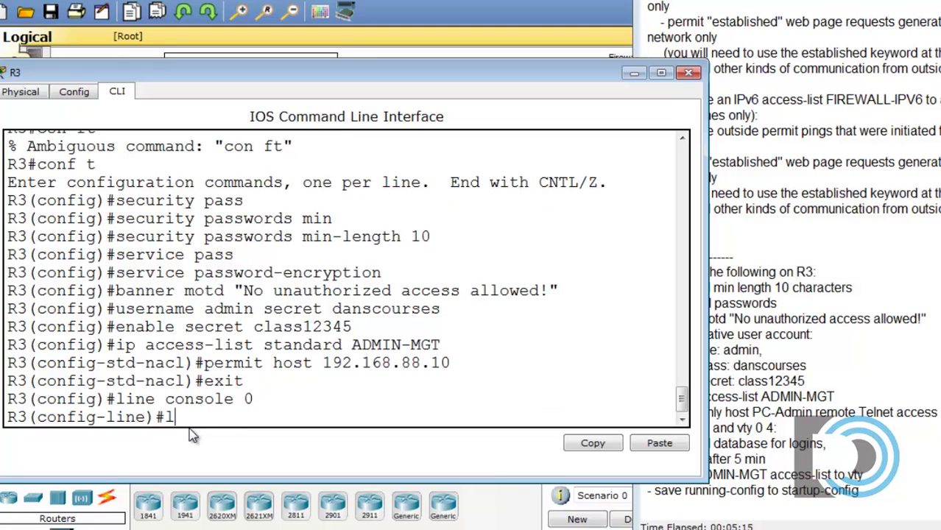
text(login local)
key(Return)
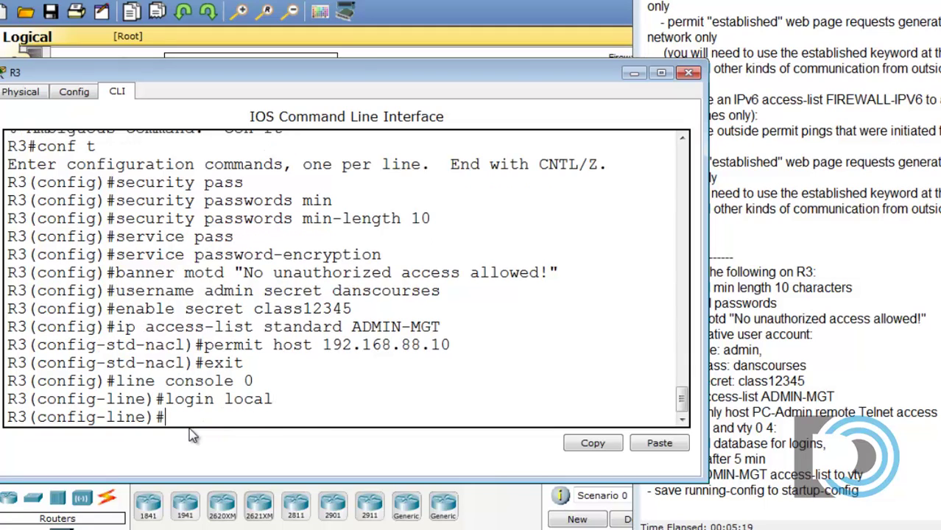
Step: Set exec-timeout 5 0 on console line 0
text(exec)
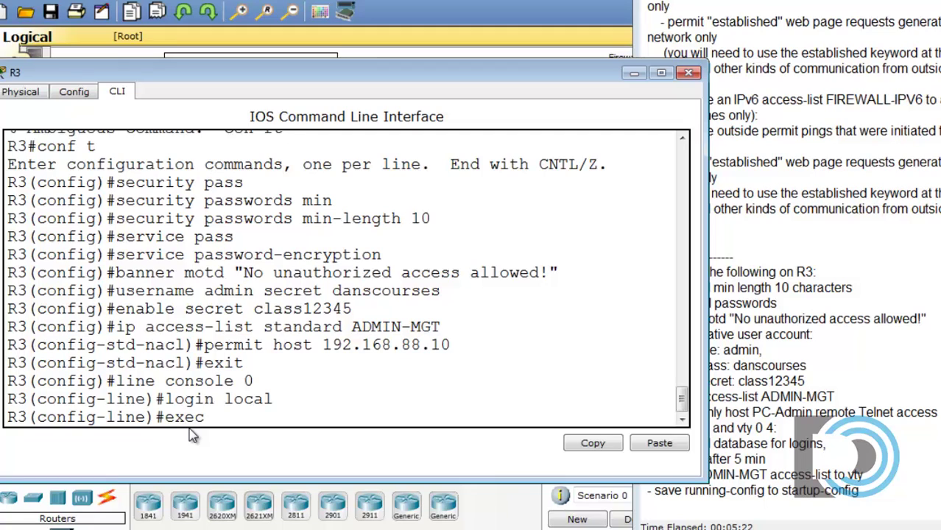
key(Return)
text(exec-timeout)
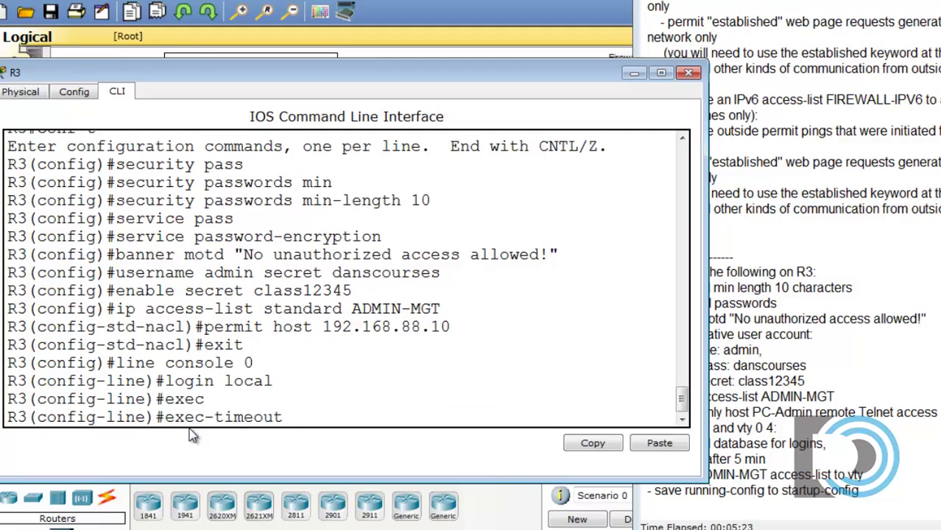
text( 5 0)
key(Return)
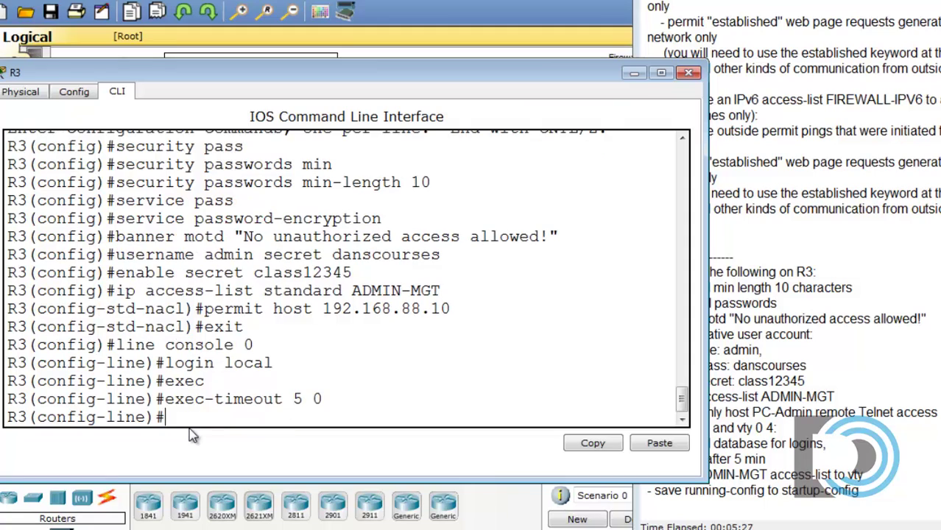
Step: Apply login local and exec-timeout 5 0 to R3's line vty 0 4
text(line vty 0)
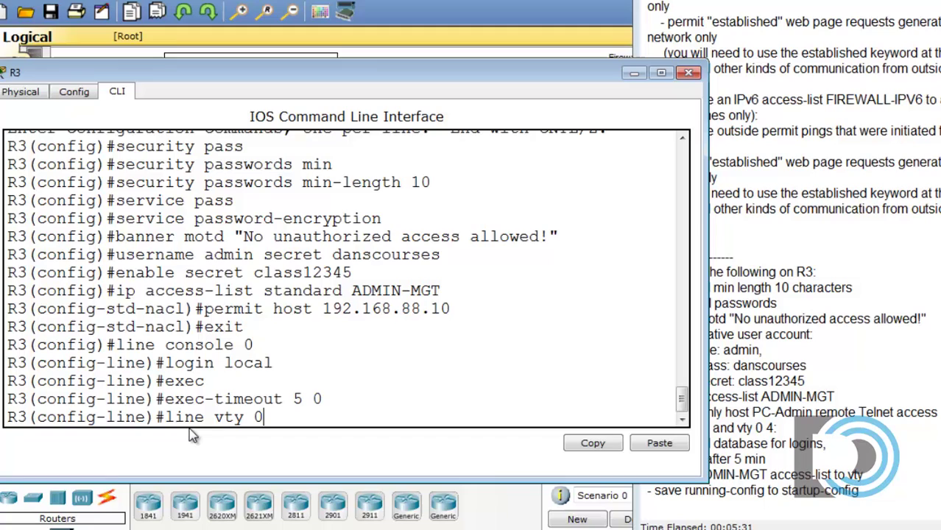
text( 4)
key(Return)
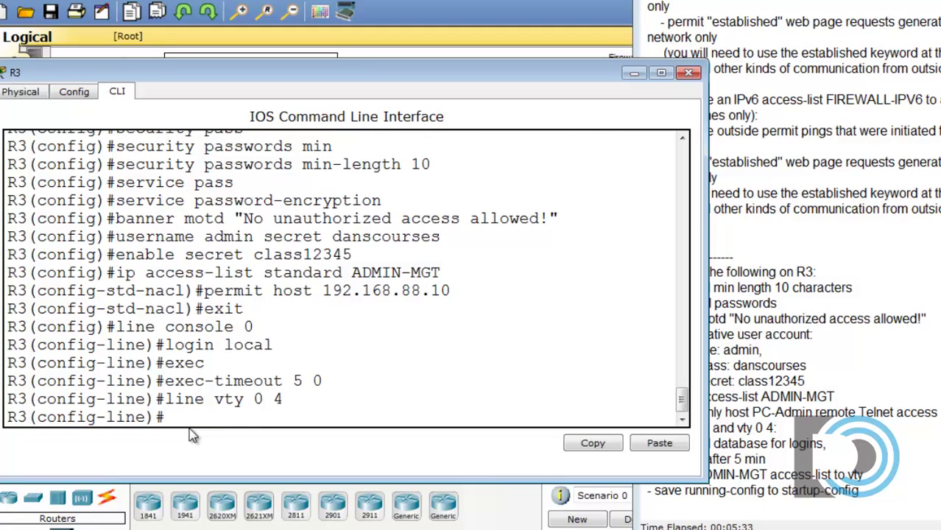
key(Up)
key(Up)
key(Up)
key(Up)
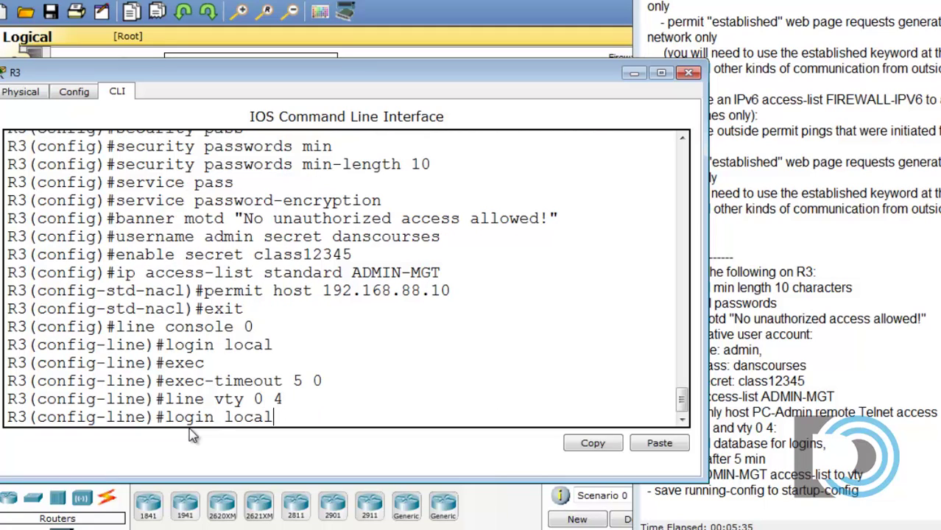
key(Return)
key(Up)
key(Up)
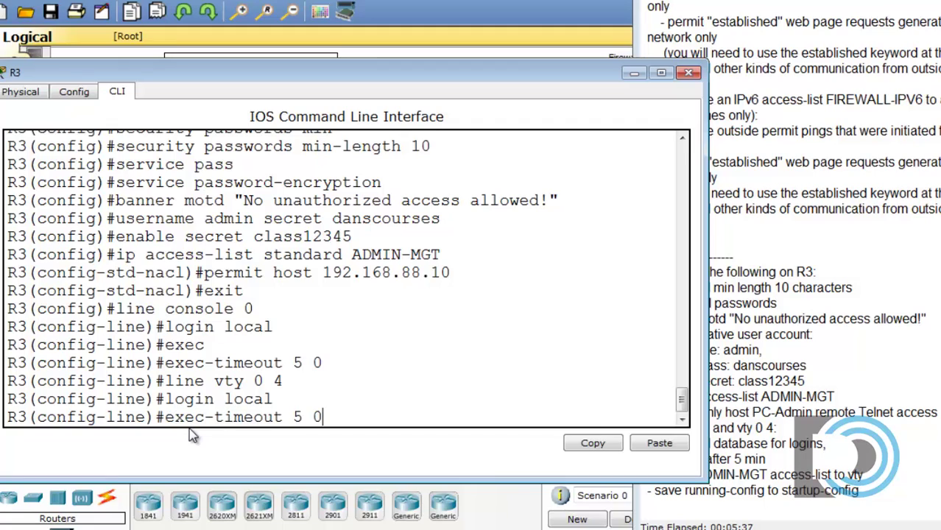
key(Return)
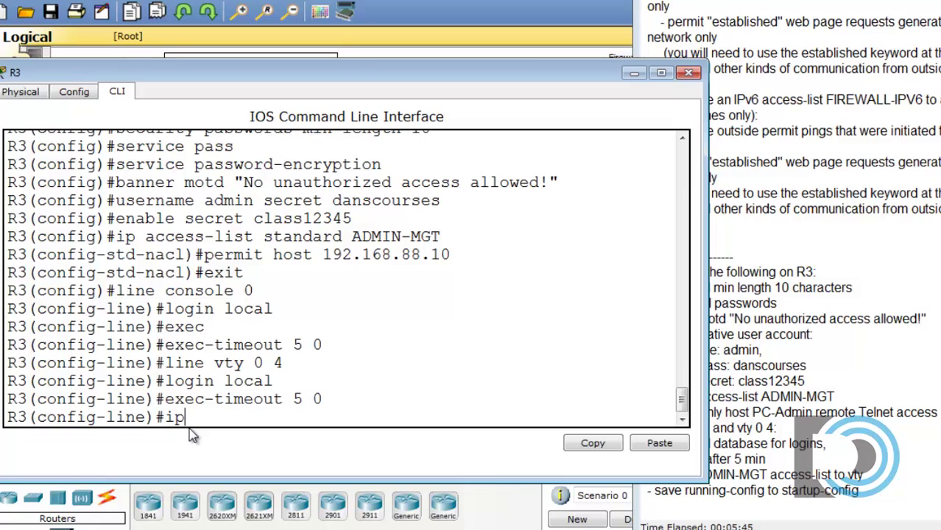
Step: Apply access-class ADMIN-MGT inbound on the vty lines
text(ip acc)
key(Tab)
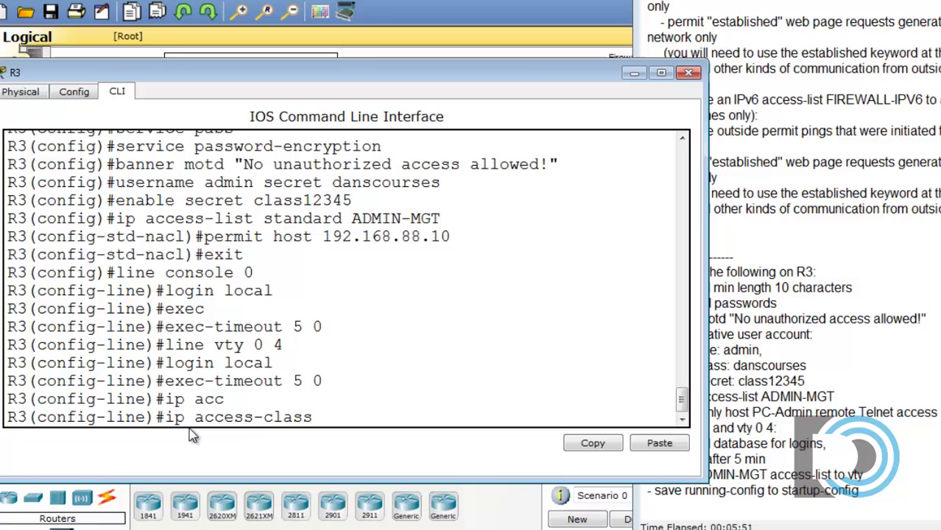
text(ADFMIN)
key(BackSpace)
key(BackSpace)
key(BackSpace)
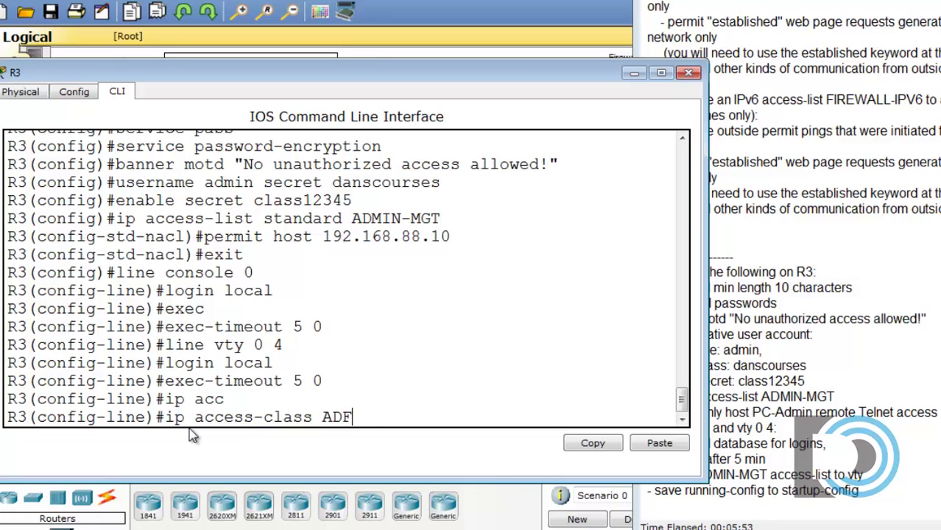
text(MIN-MGT)
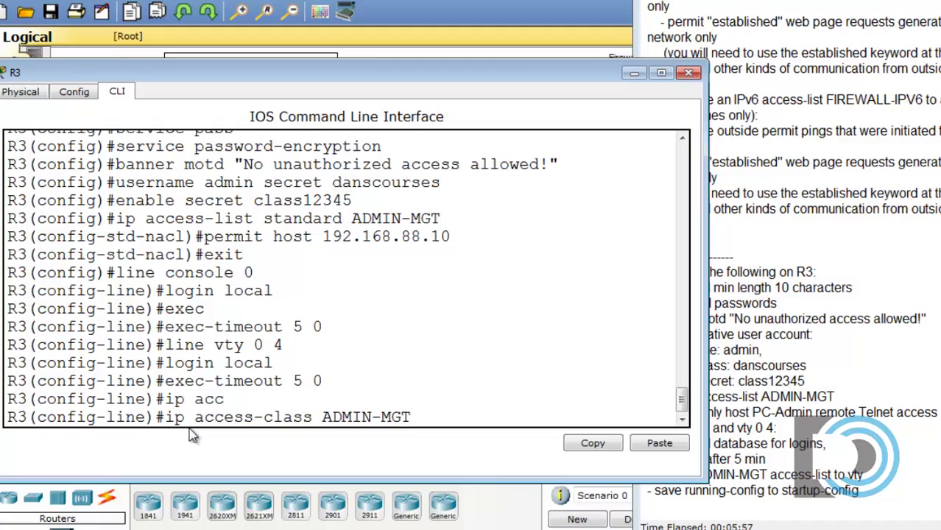
text( in)
key(Return)
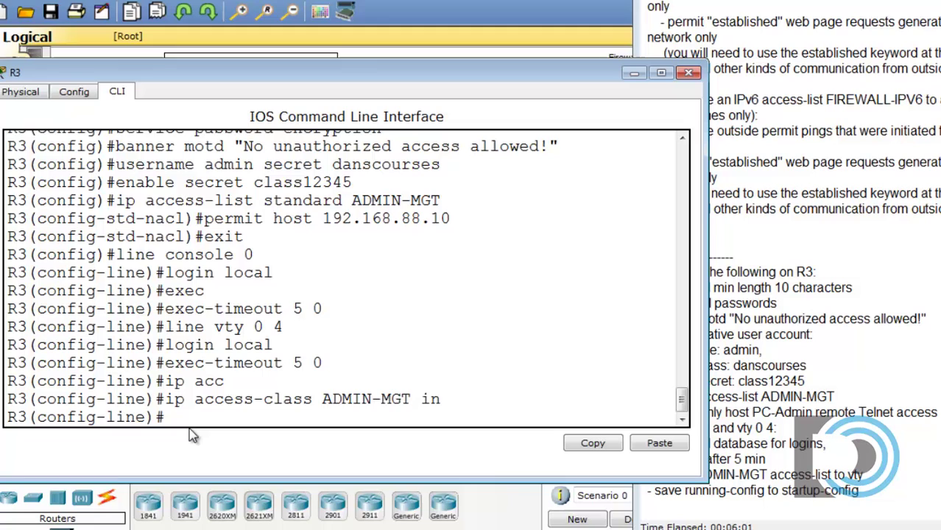
Step: Return to privileged mode and save with copy run start
text(exit)
key(Return)
text(exit)
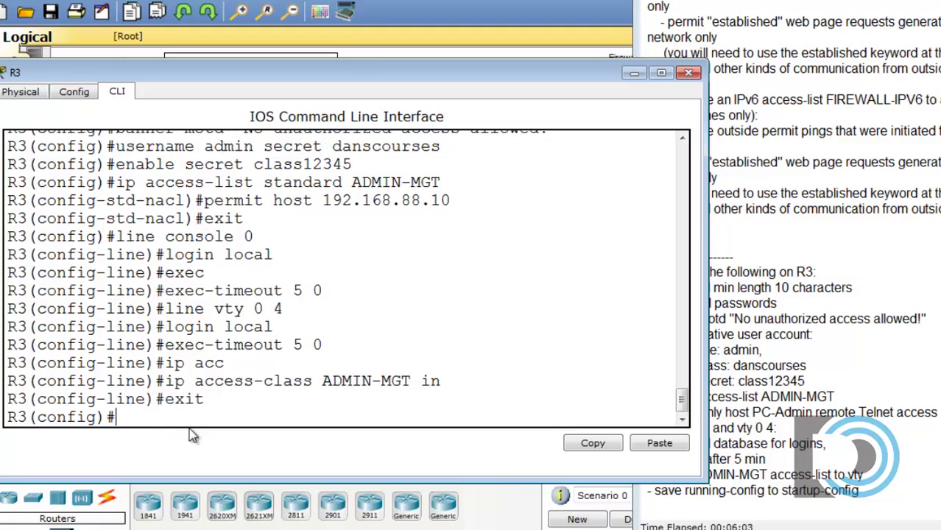
key(Return)
key(Return)
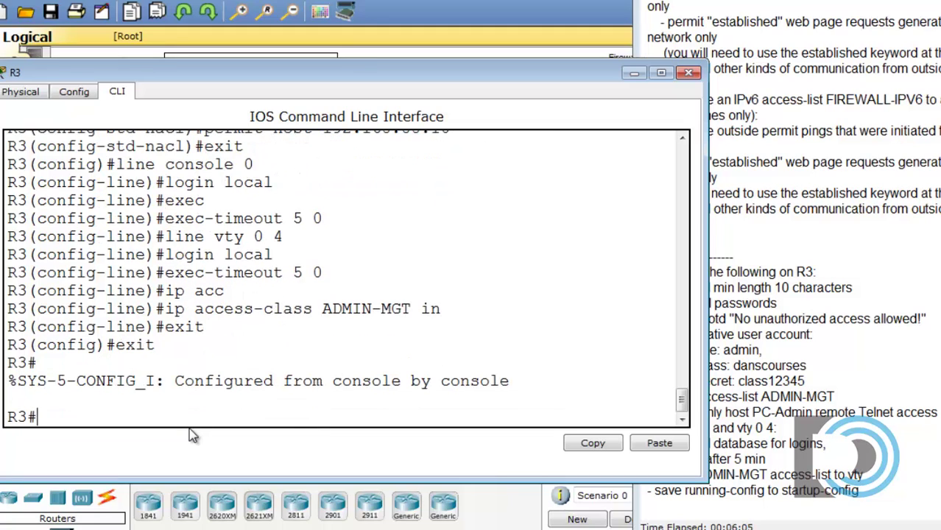
text(copy run sta)
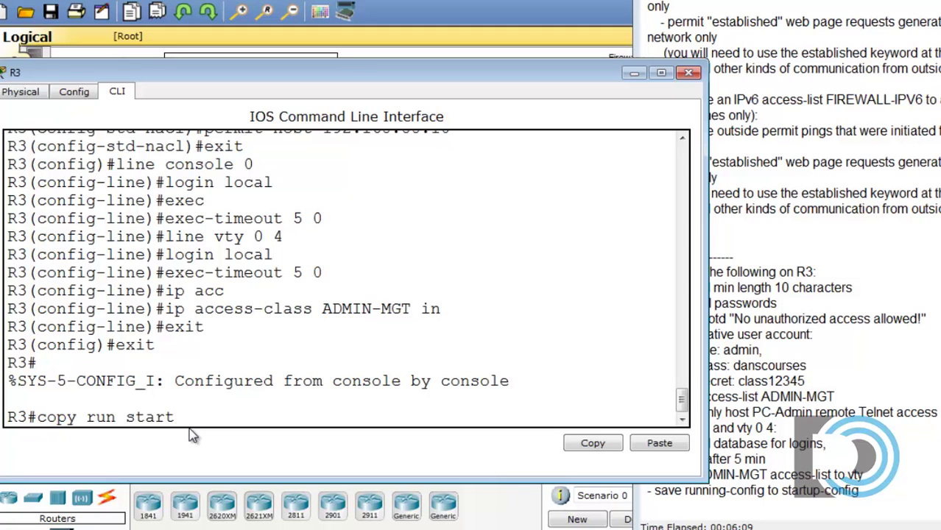
text(rt)
key(Return)
key(Return)
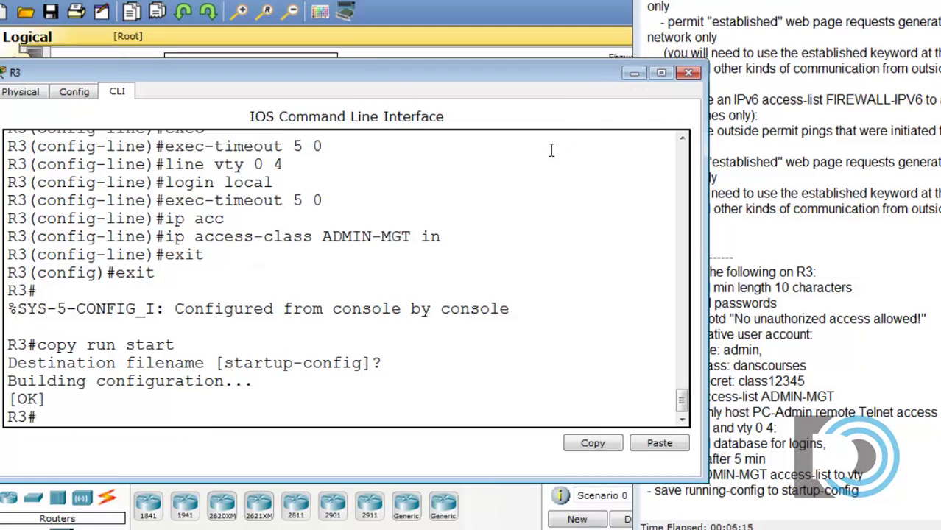
click(689, 73)
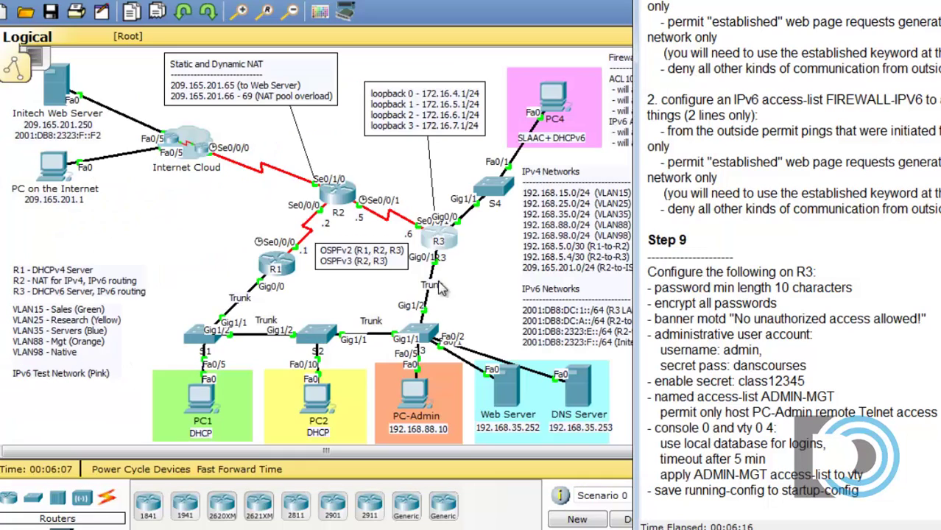
click(336, 298)
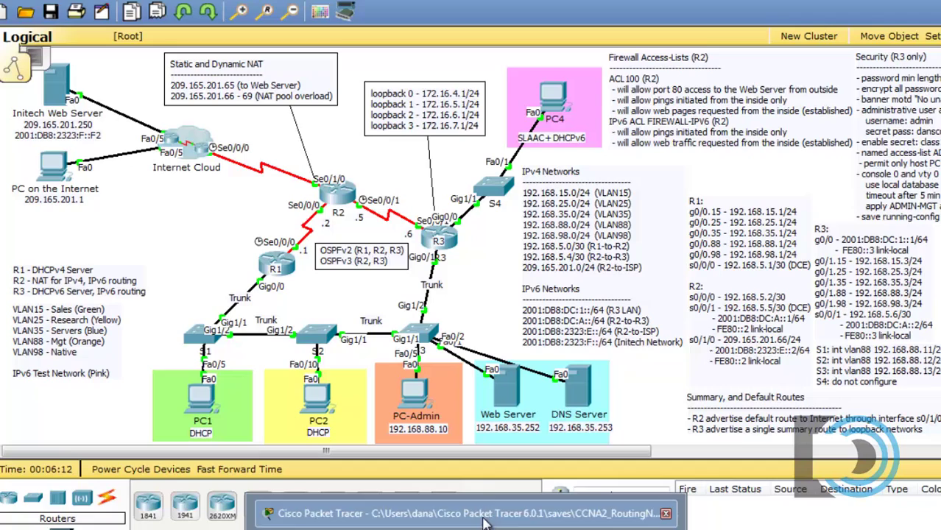
key(alt+Tab)
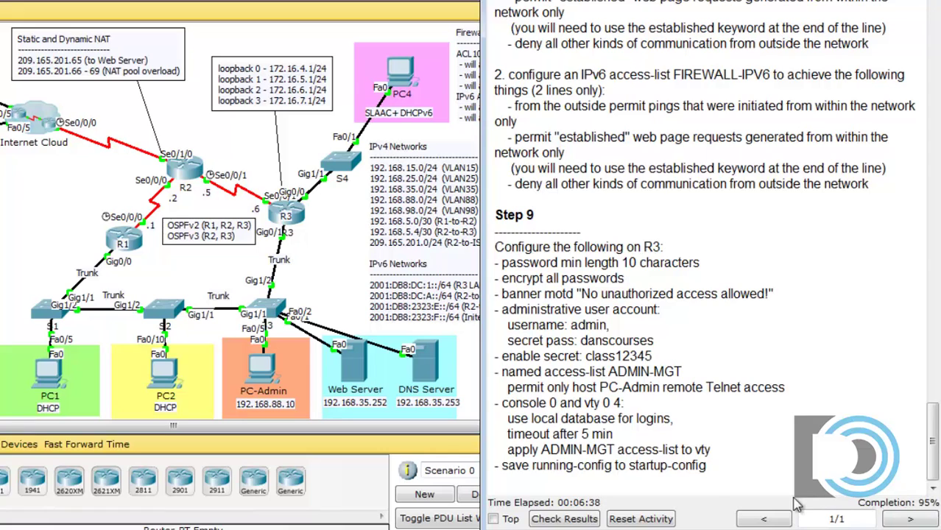
click(564, 518)
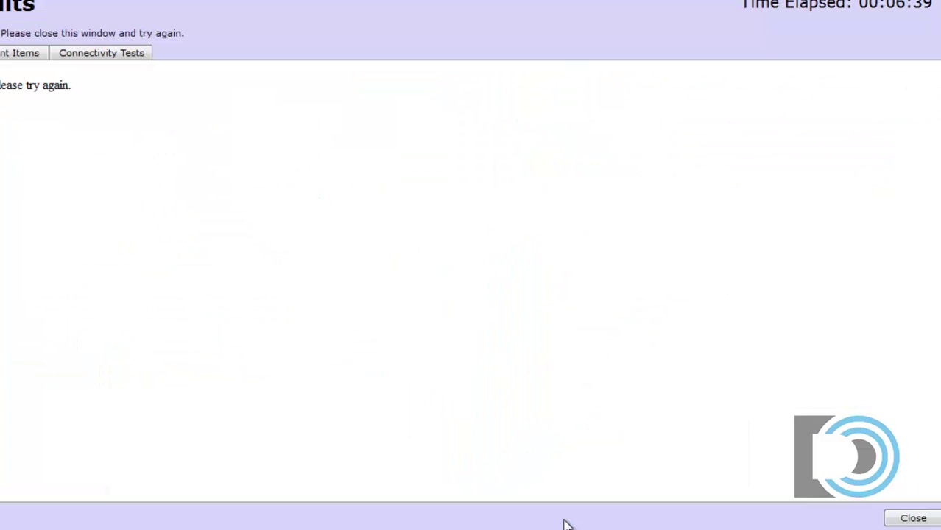
click(29, 53)
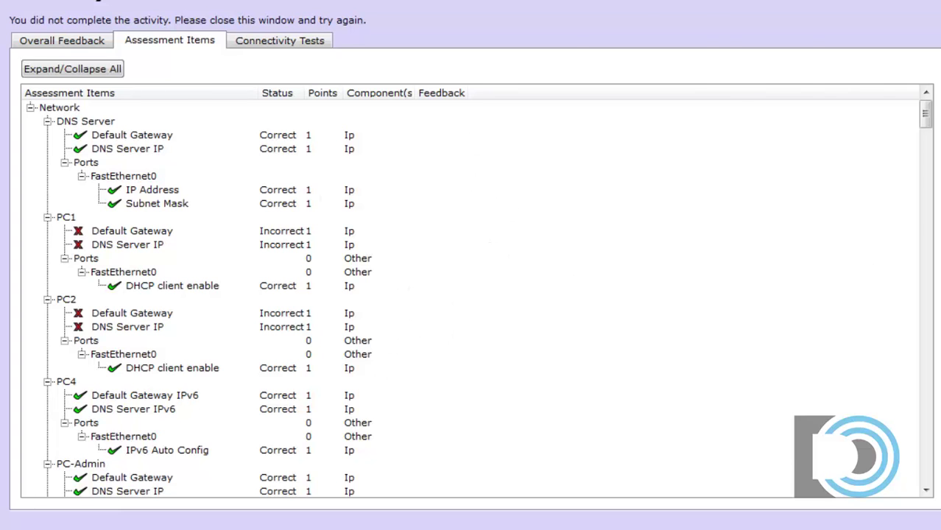
key(alt+F4)
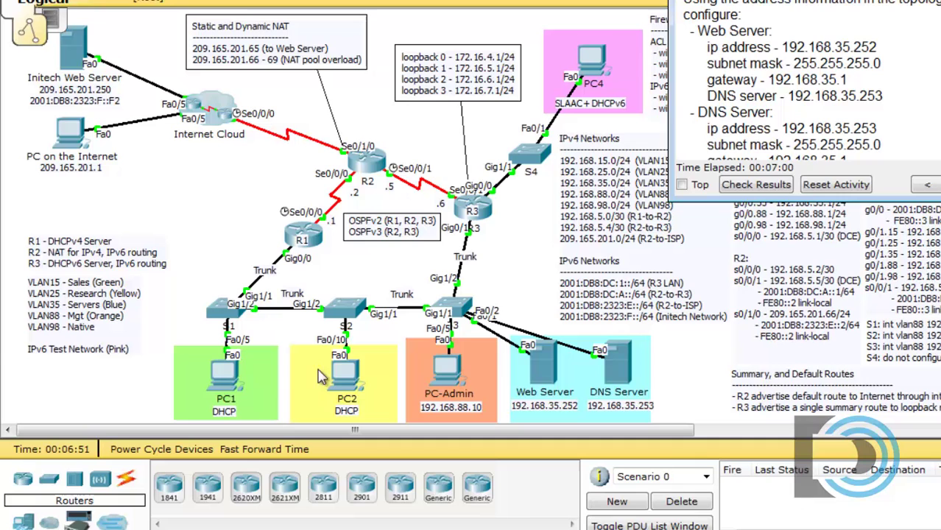
click(223, 379)
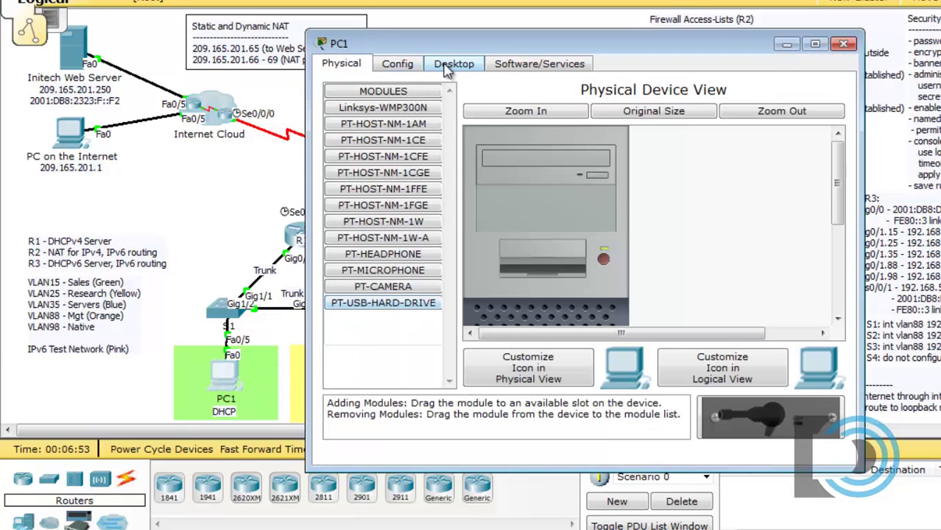
click(454, 64)
click(383, 119)
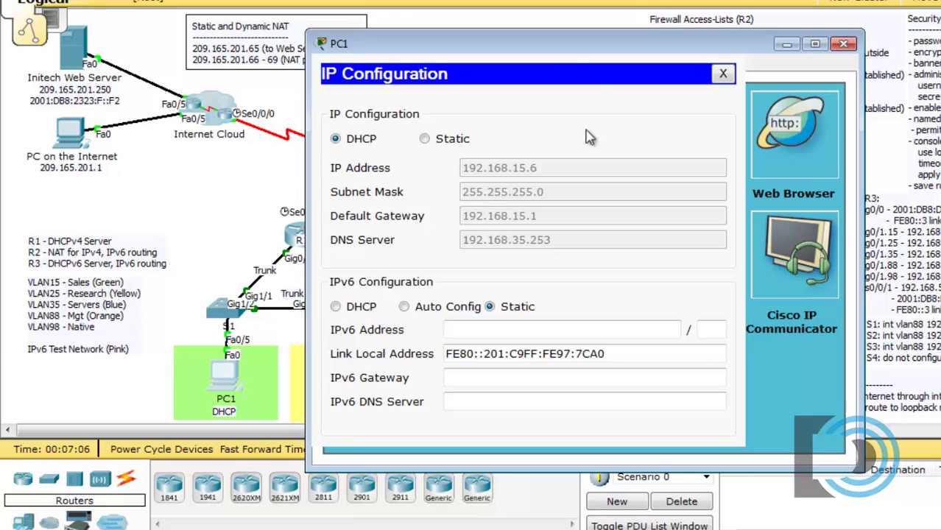
drag(578, 47, 832, 31)
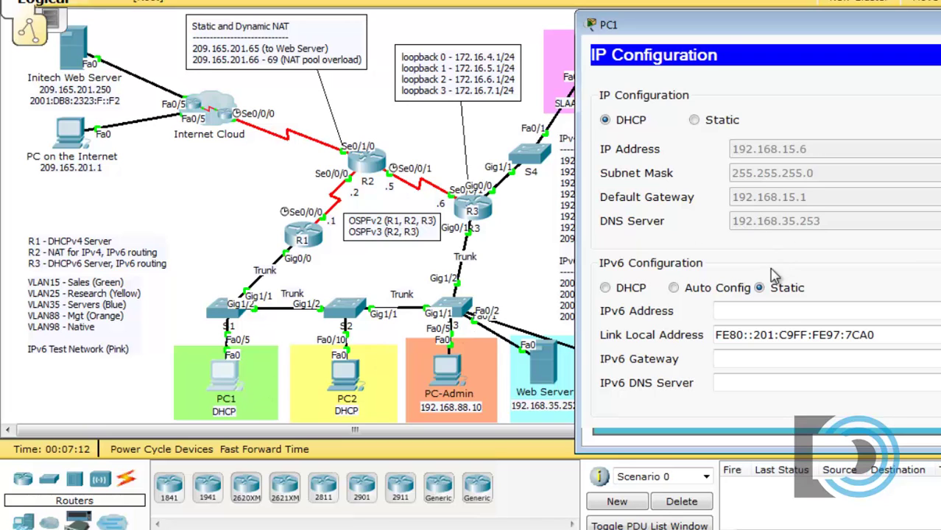
drag(730, 33, 821, 33)
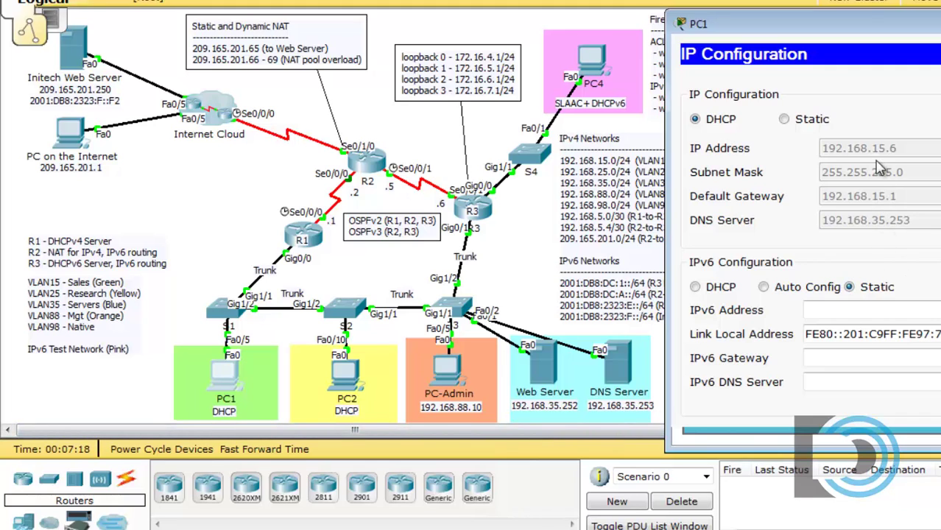
drag(940, 29, 585, 39)
click(665, 63)
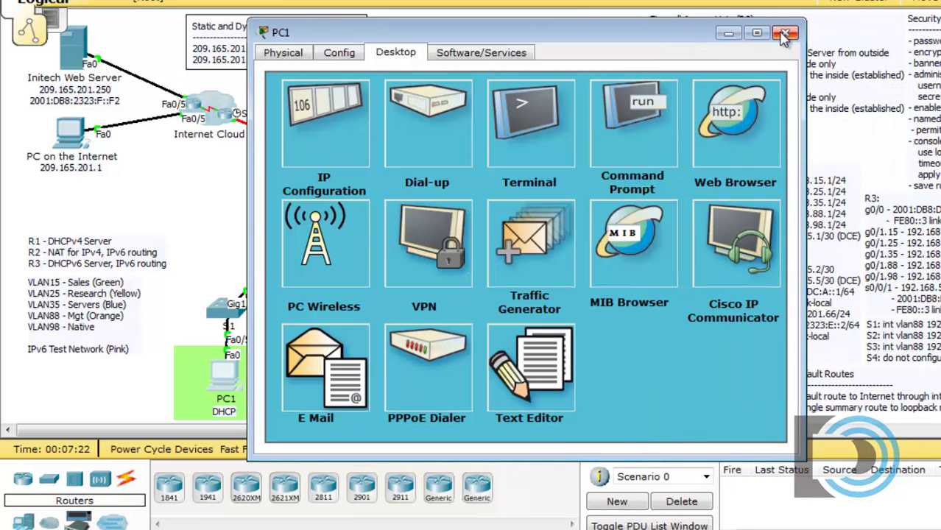
click(786, 32)
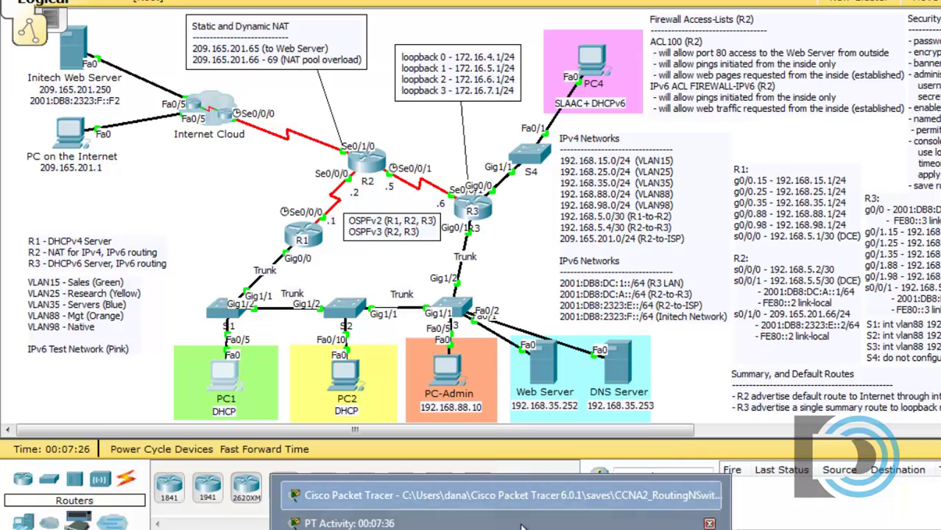
click(518, 520)
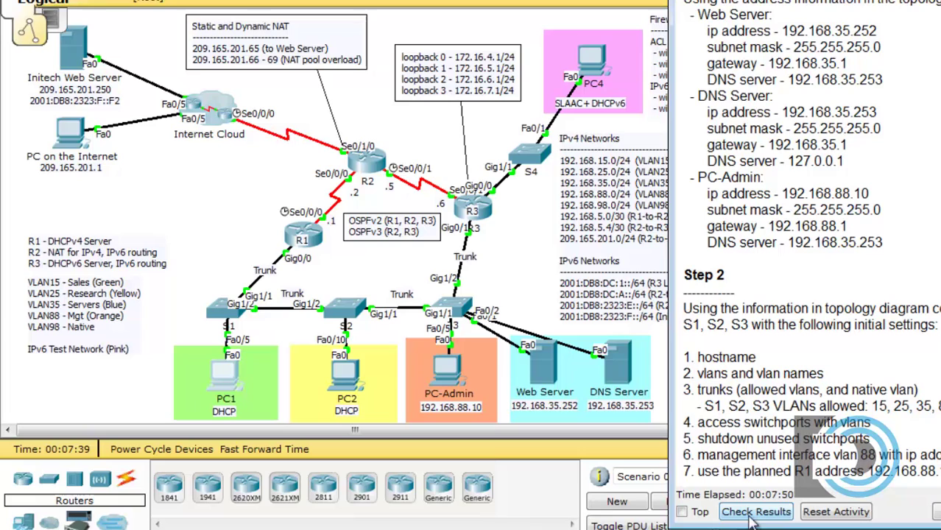
click(751, 516)
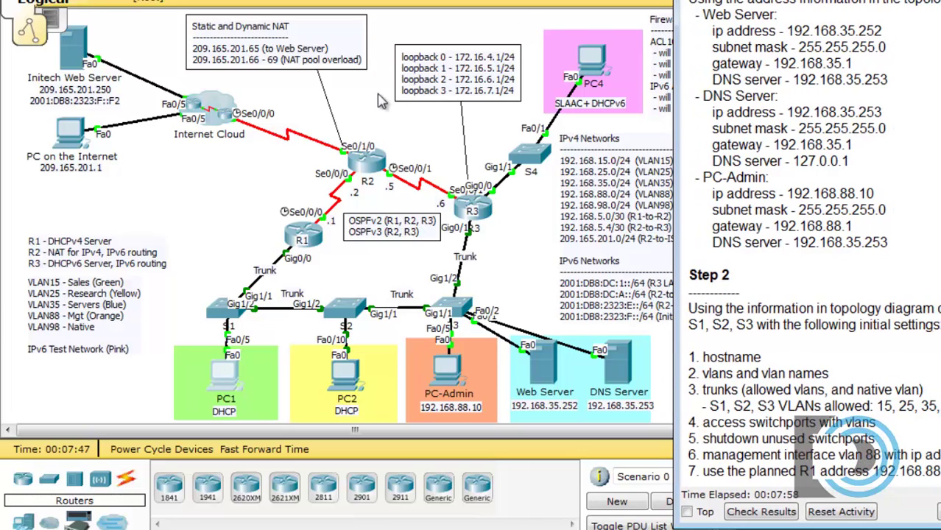
click(243, 219)
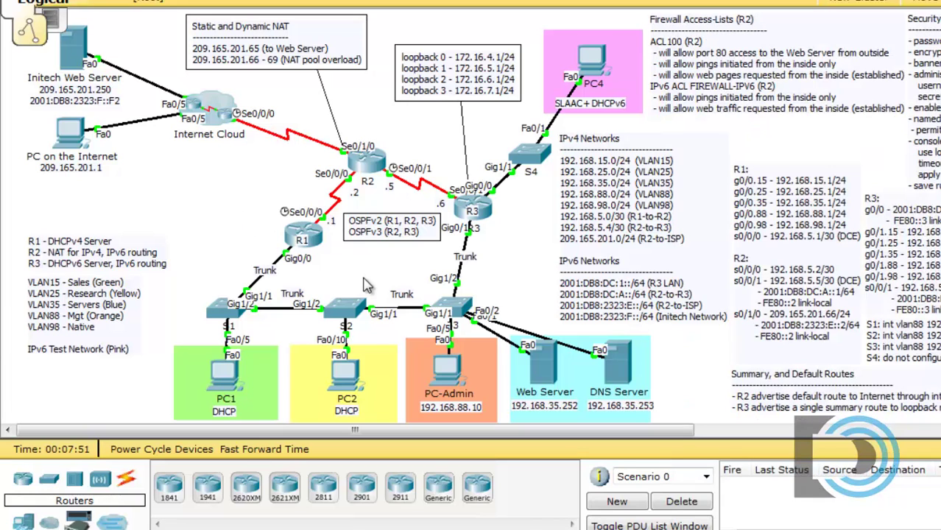